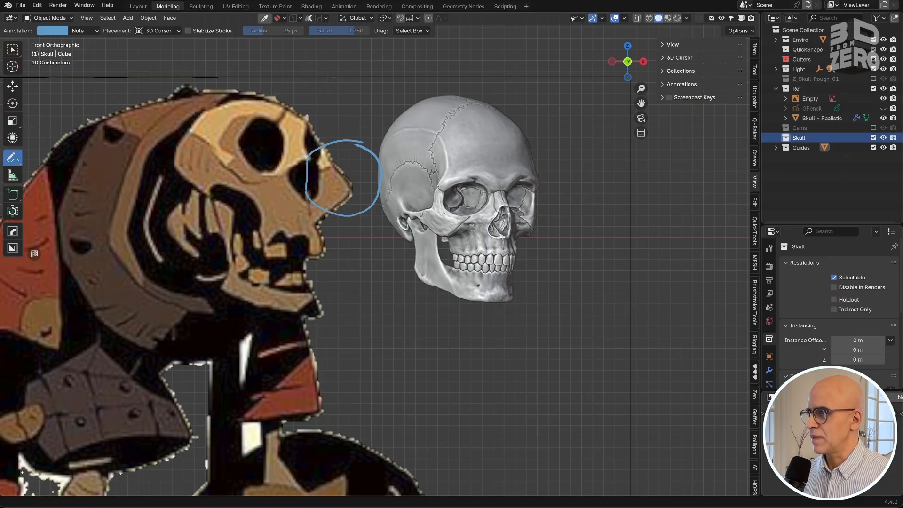
- Mark matching skull-top and brow heights across the character artwork and the realistic skull with annotation lines, and undo them
mouse_move(319, 146)
ctrl+mouse_down()
mouse_move(304, 163)
mouse_move(345, 207)
mouse_move(377, 116)
ctrl+mouse_up()
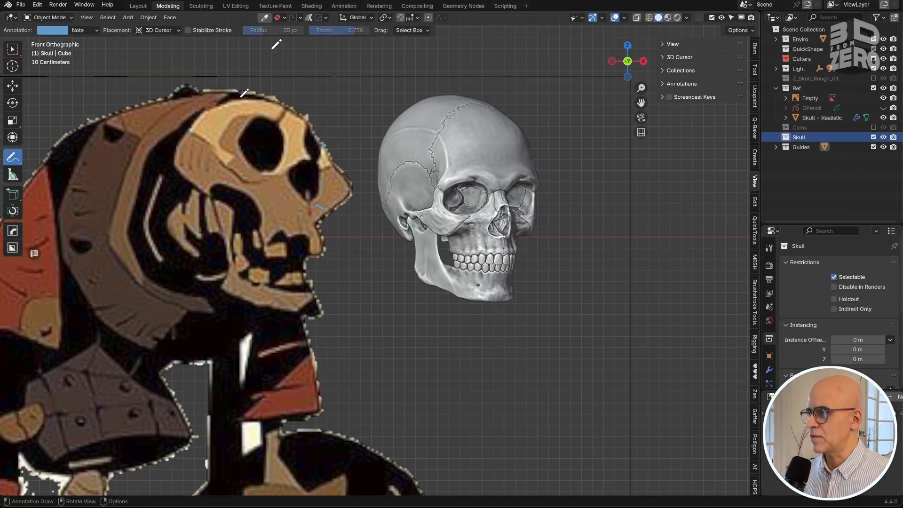
drag(222, 99, 484, 92)
drag(227, 179, 534, 162)
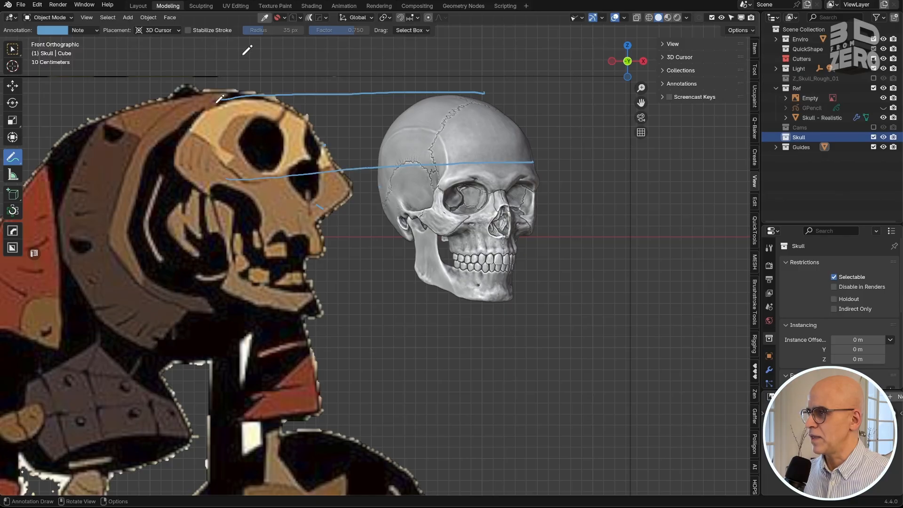
drag(220, 115, 486, 107)
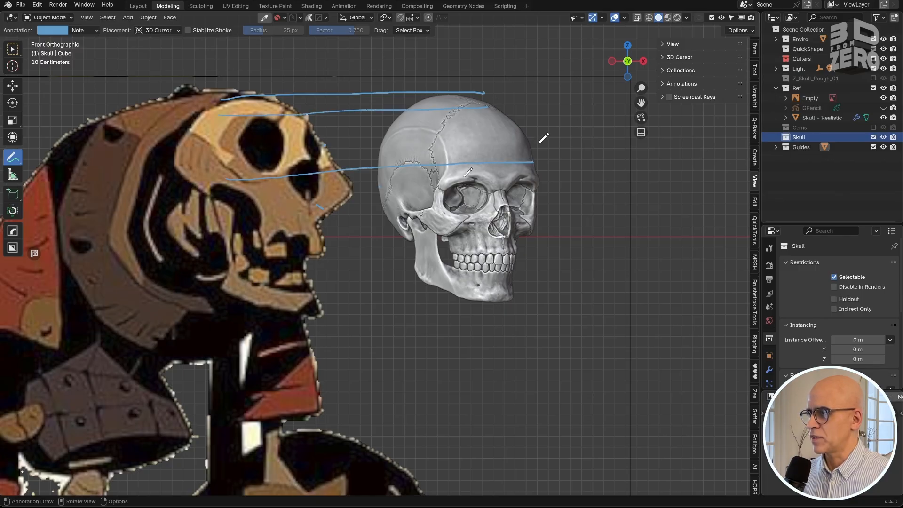
key(ctrl+z)
key(ctrl+z)
key(ctrl+z)
key(ctrl+z)
key(ctrl+z)
key(ctrl+z)
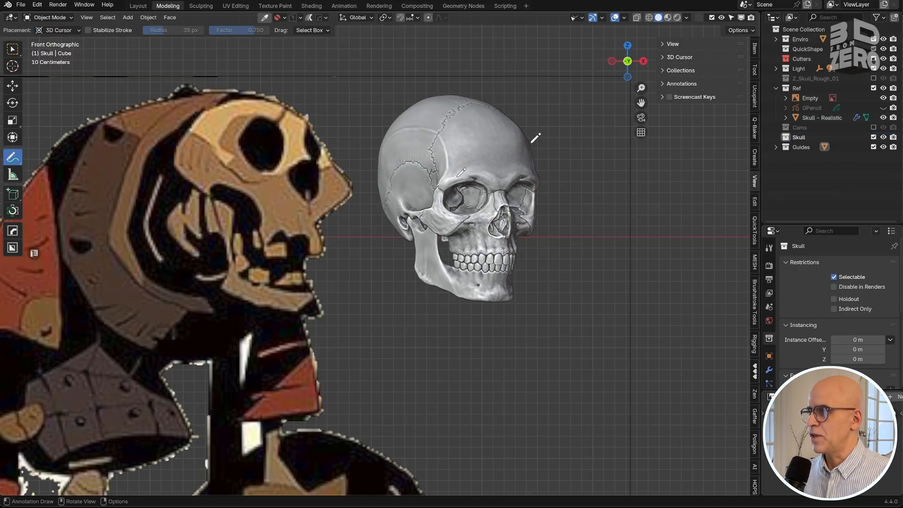
- Try annotation strokes on the artwork skull's eye, nose and jaw areas, and undo them
drag(265, 165, 279, 160)
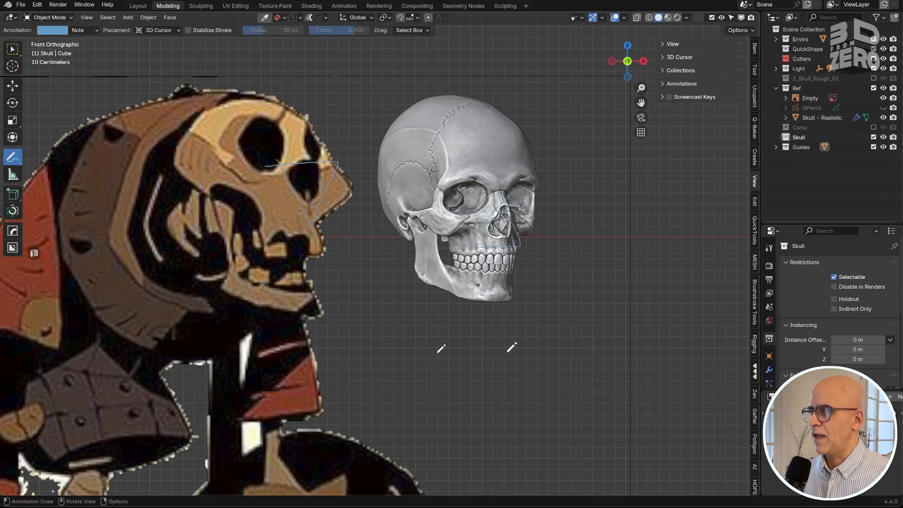
key(ctrl+z)
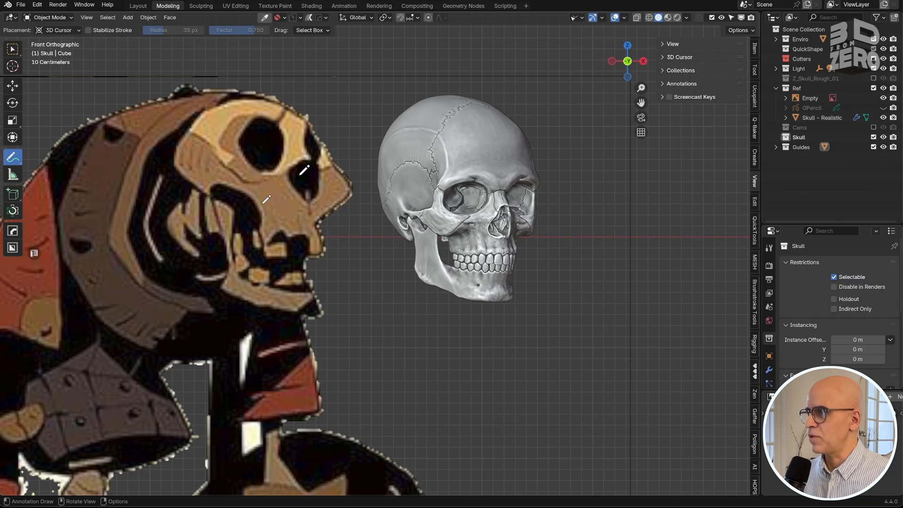
mouse_move(205, 192)
mouse_down()
mouse_move(231, 277)
mouse_move(222, 209)
mouse_move(231, 288)
mouse_up()
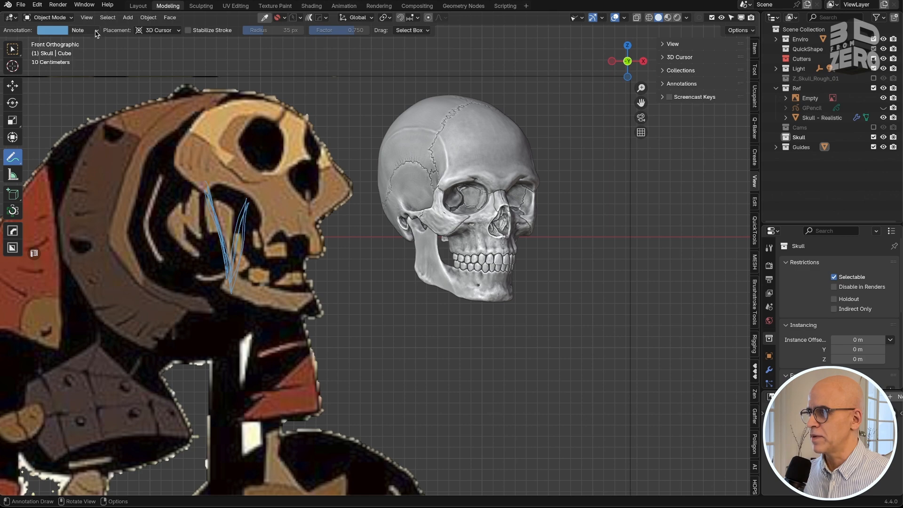
key(ctrl+z)
key(ctrl+z)
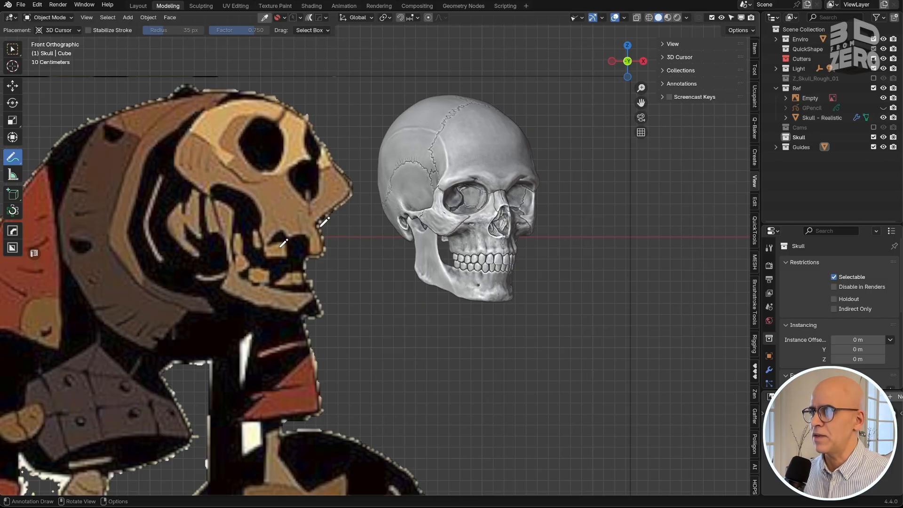
- Show the GPencil outline over the full character artwork to examine its simplified silhouette
scroll(324, 221, down, 5)
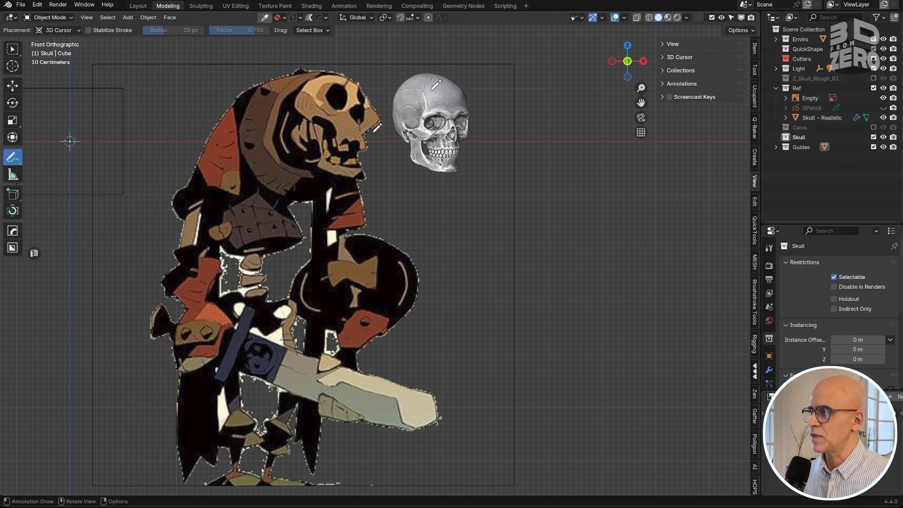
click(883, 108)
ctrl+middle_drag(265, 157, 551, 220)
key(Escape)
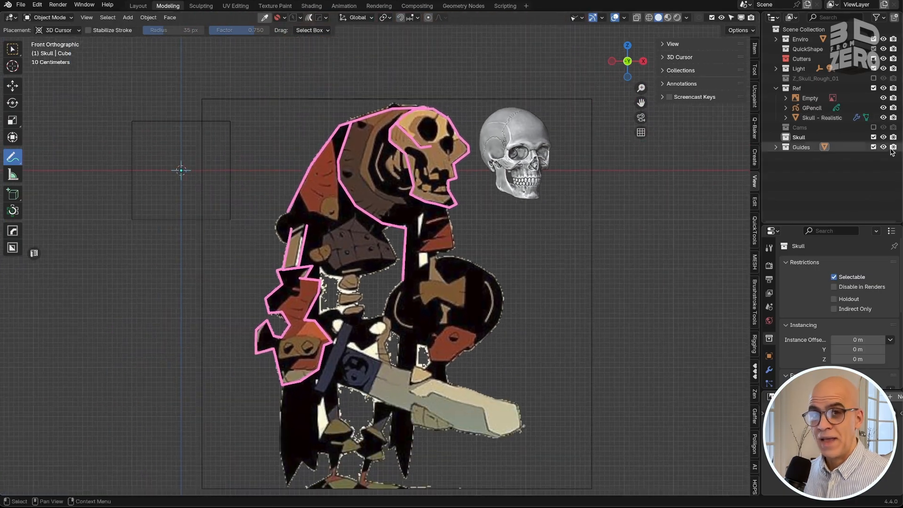
- Hide the GPencil outline, the Skull - Realistic model and the Empty reference image in the Ref collection
click(882, 108)
click(883, 118)
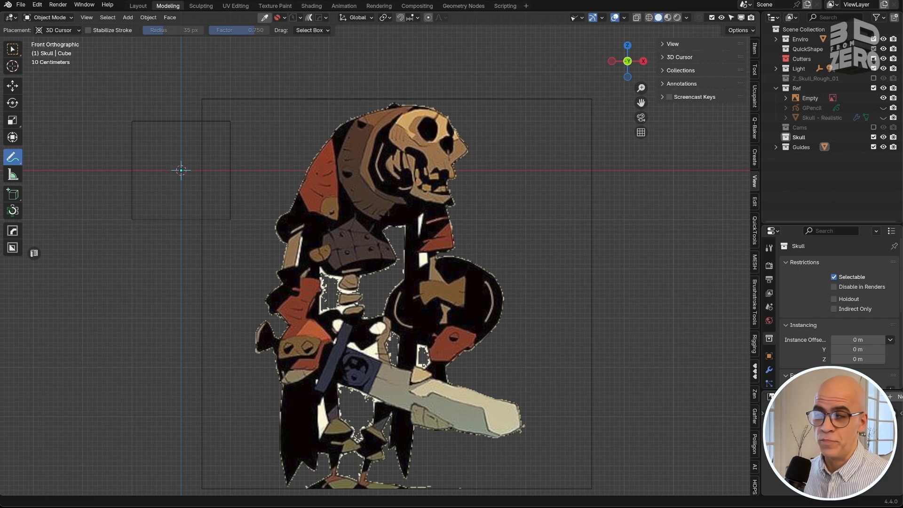
click(883, 108)
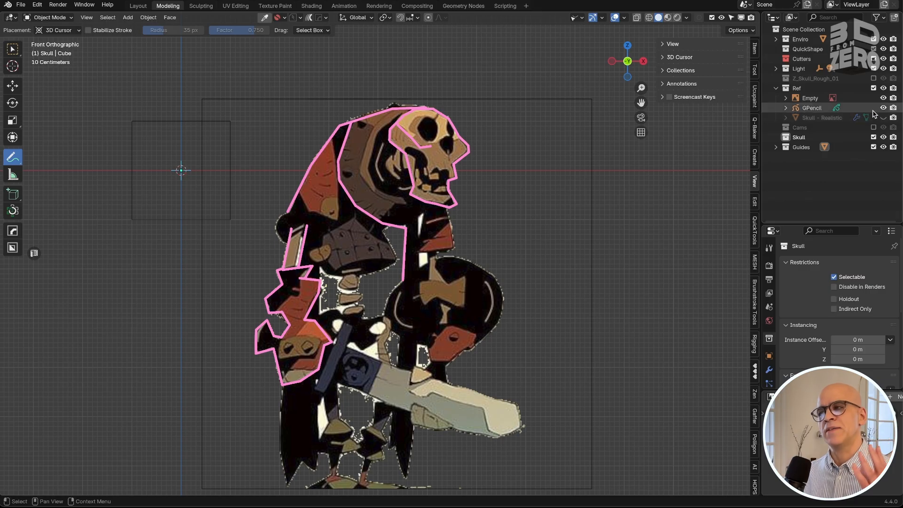
click(883, 98)
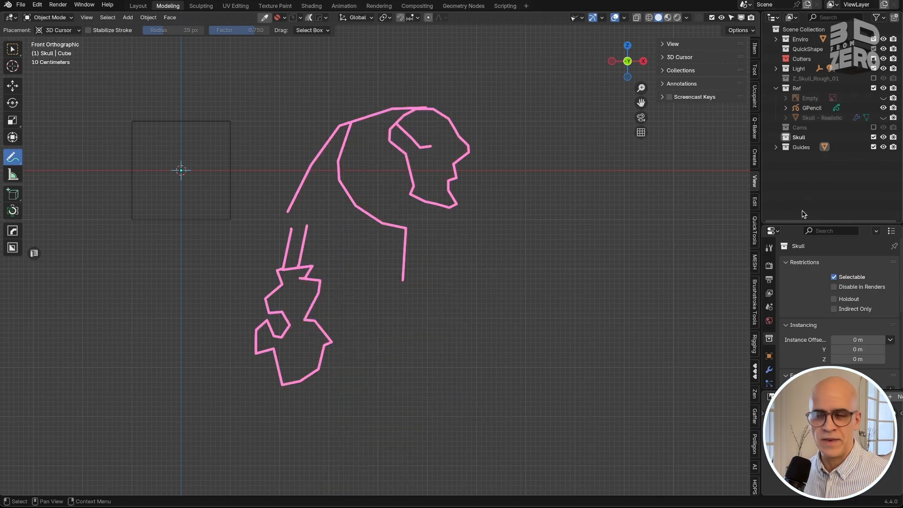
click(882, 109)
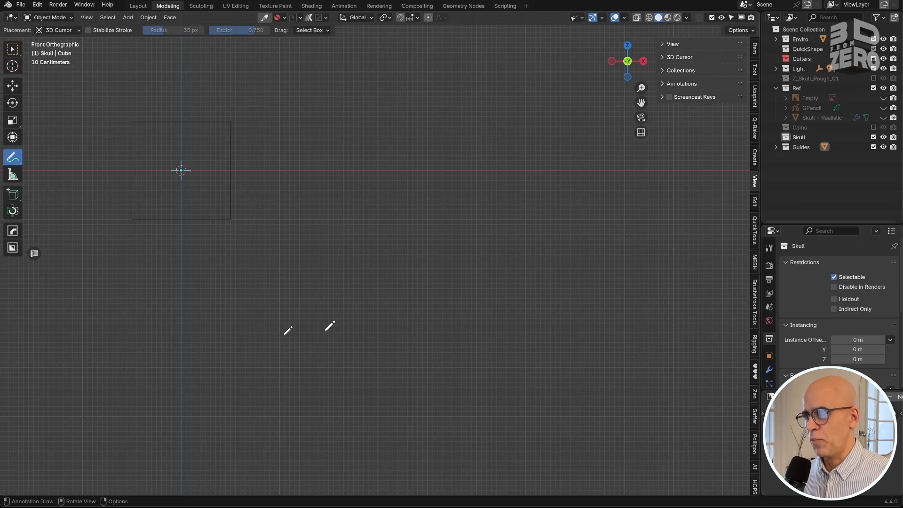
- Draw the skull's side profile with a narrower lower block as a QuickShape Ngon inside the guide cube in front view
key(ctrl+f)
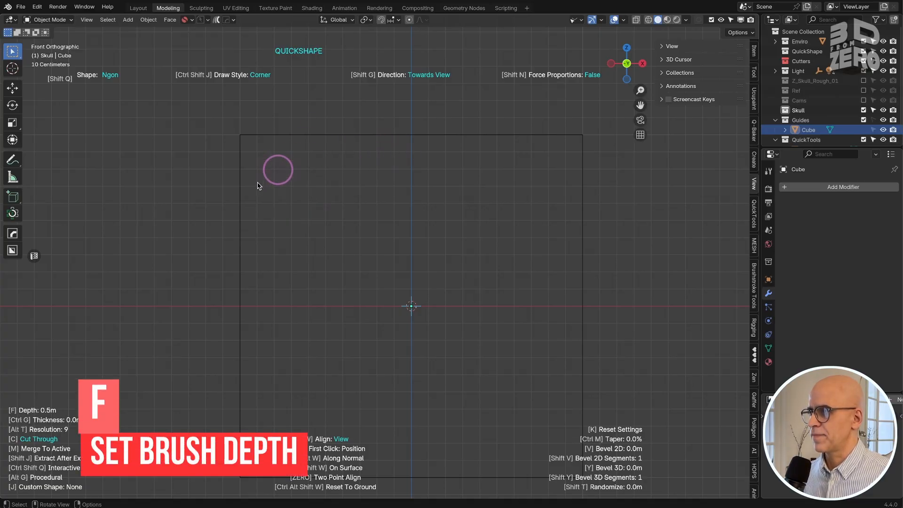
click(343, 144)
click(276, 183)
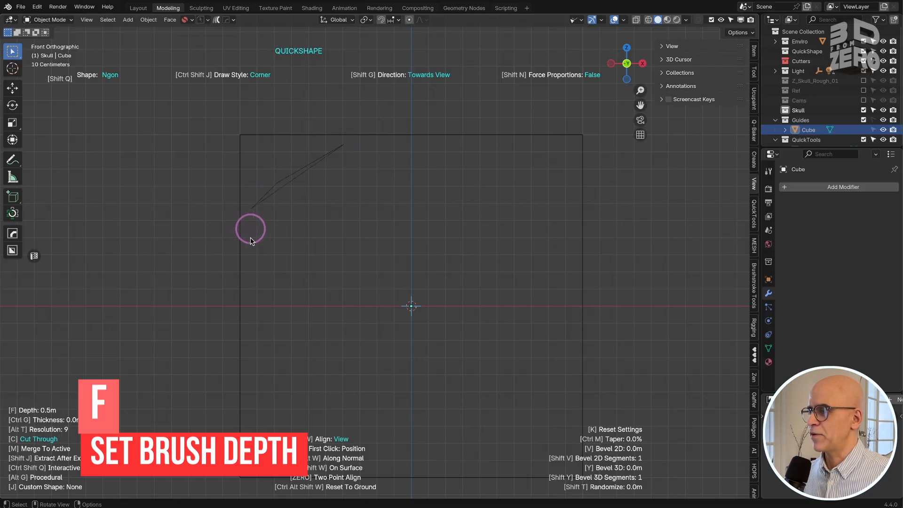
click(246, 281)
click(250, 325)
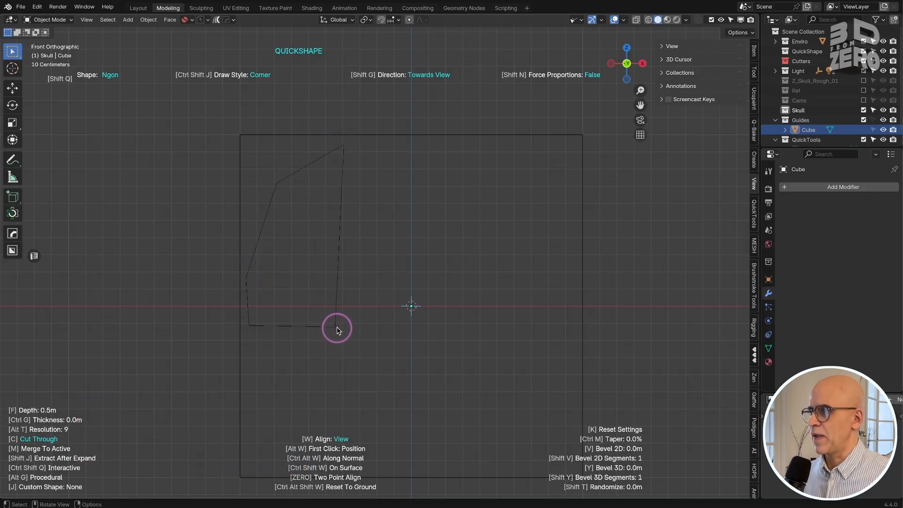
click(273, 348)
click(372, 329)
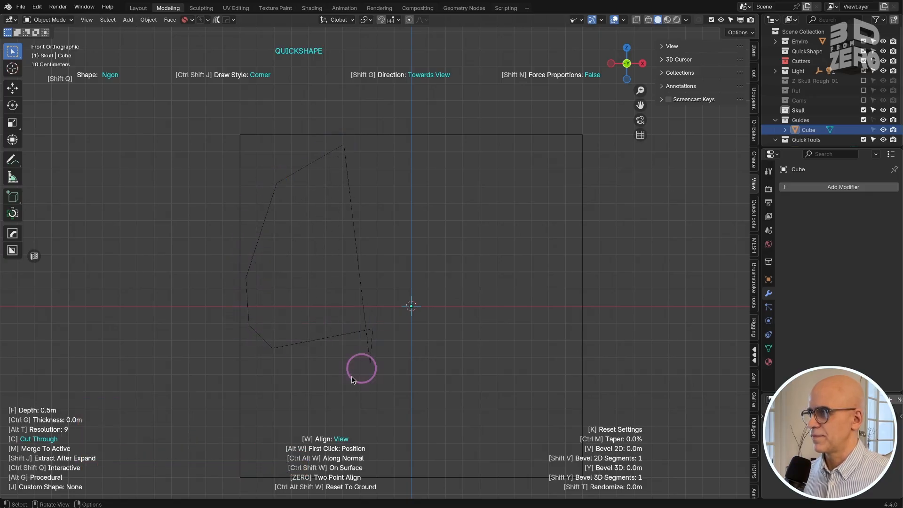
click(335, 450)
click(506, 421)
click(480, 310)
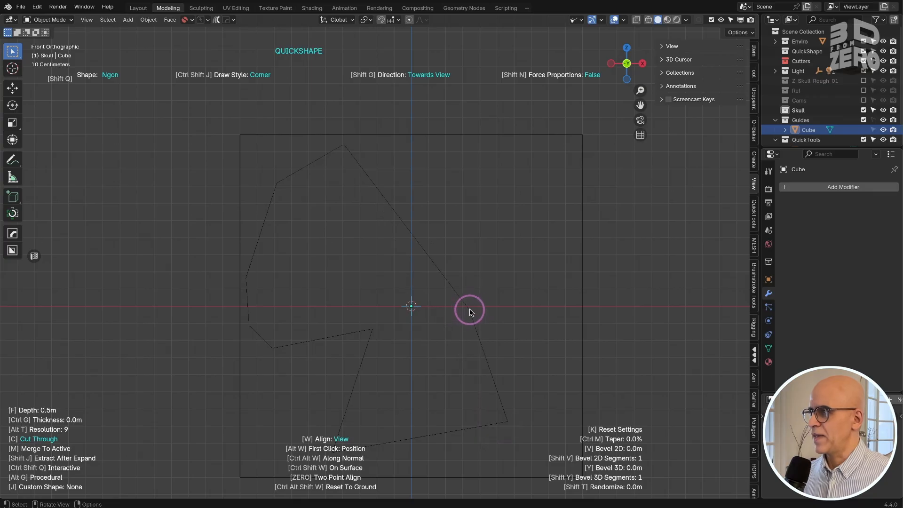
click(581, 316)
click(581, 227)
click(489, 154)
click(423, 136)
key(space)
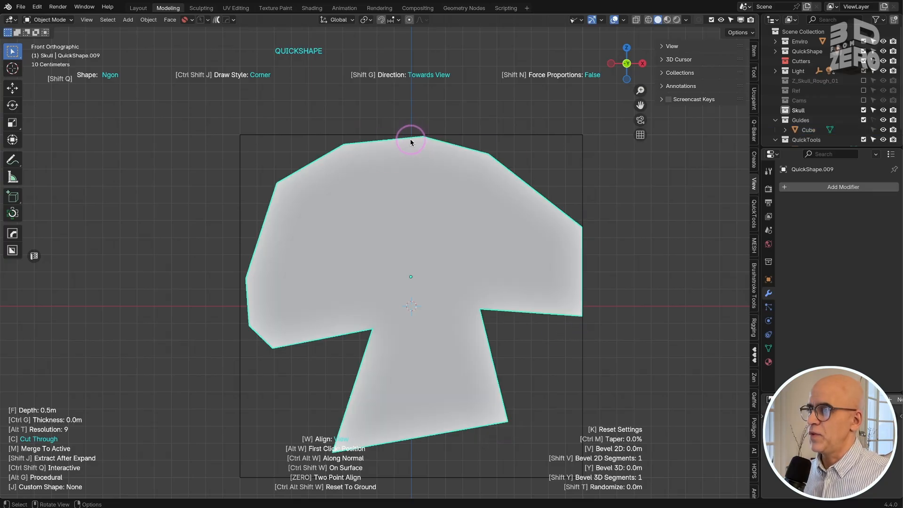
- Increase the skull profile's thickness to a depth of 3.8 m, nearly filling the guide cube
middle_drag(359, 227, 423, 226)
key(alt+f)
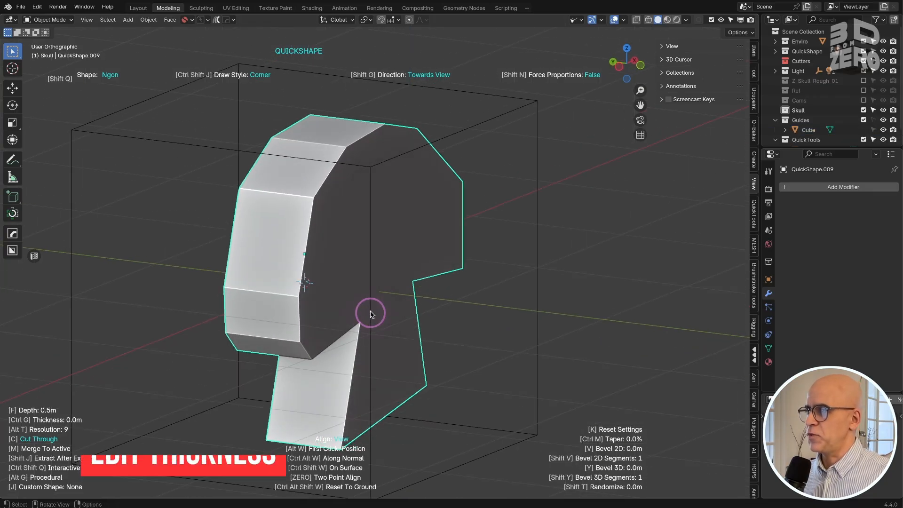
key(alt+f)
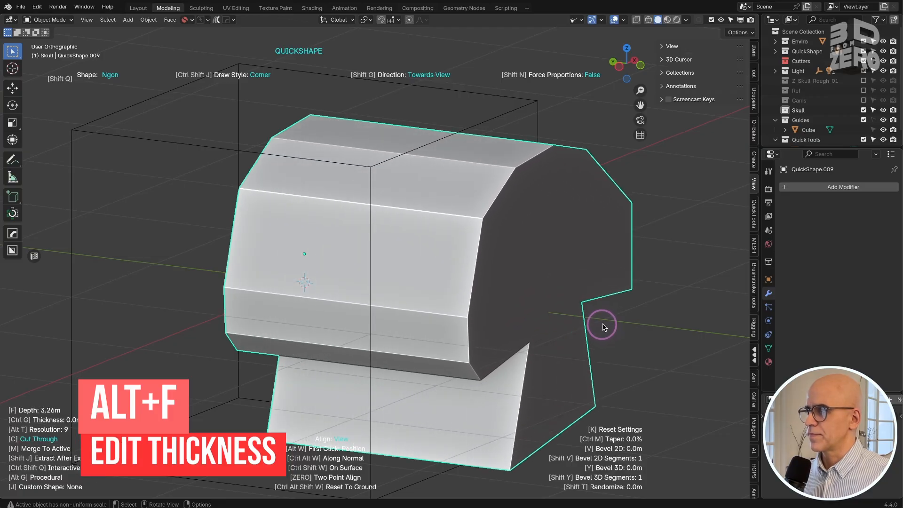
click(628, 328)
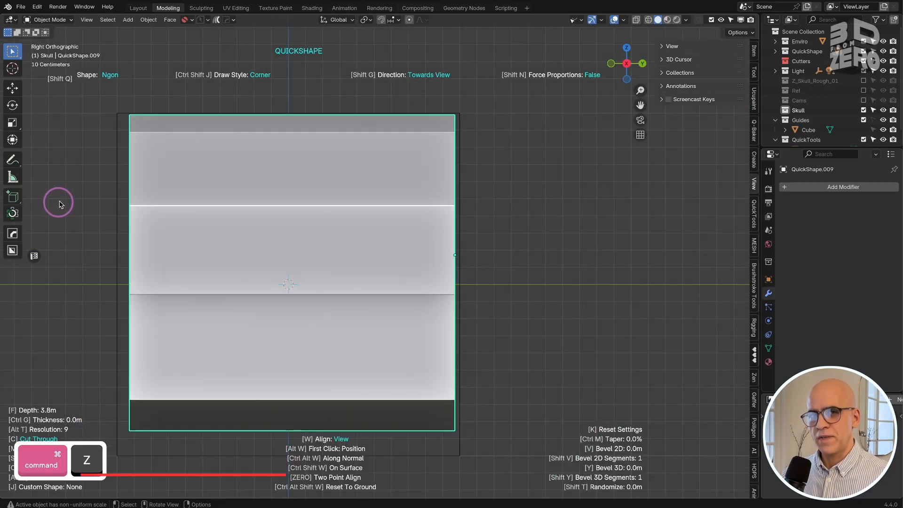
- Slice off both upper corners and one lower corner of the skull block diagonally in the right view
click(62, 222)
click(260, 99)
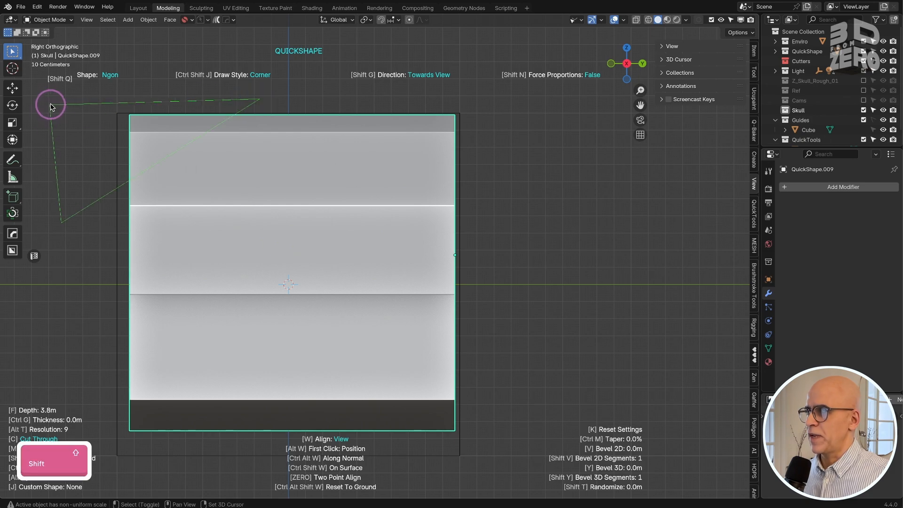
key(x)
drag(350, 106, 602, 242)
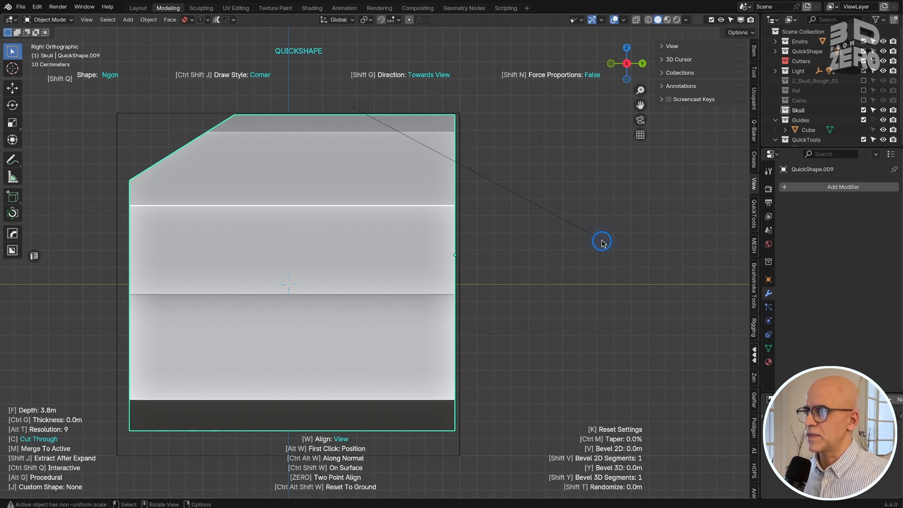
ctrl+click(587, 96)
drag(81, 460, 636, 199)
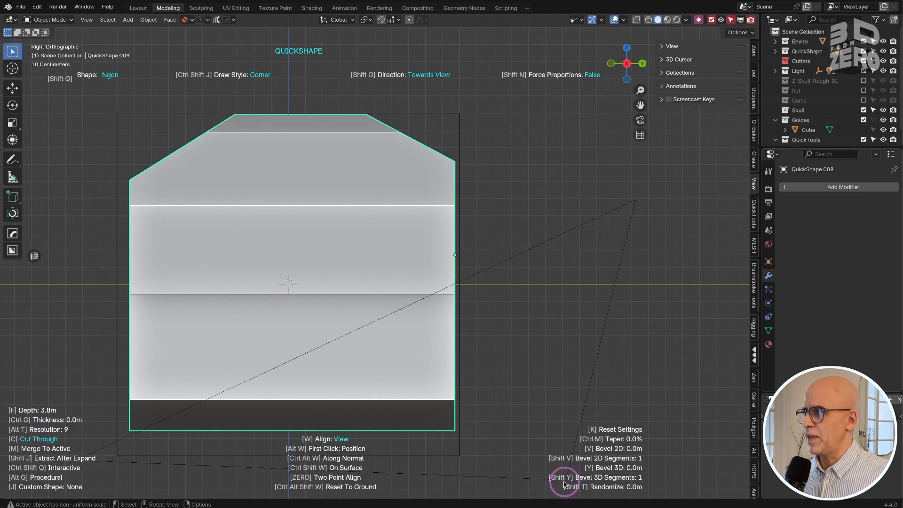
- Slice more corners and edges off the skull block from several oblique angles to give it a faceted form
middle_drag(518, 466, 347, 225)
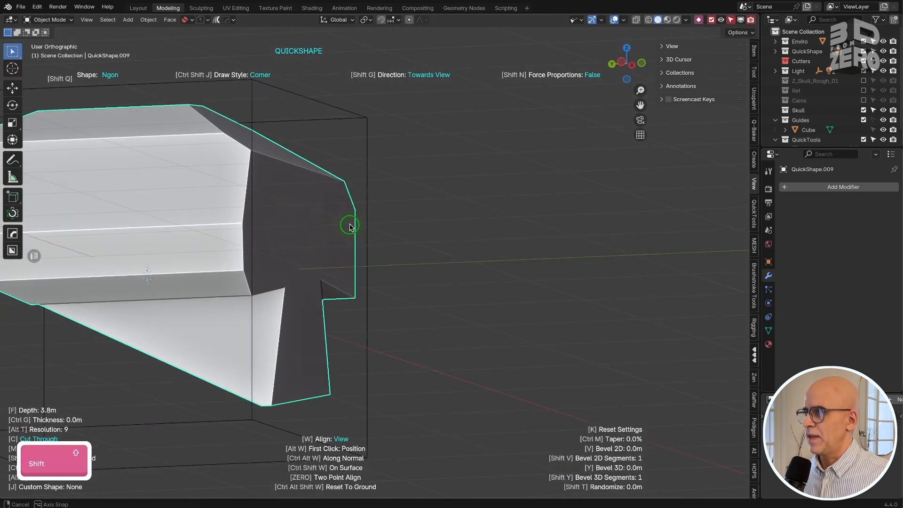
ctrl+click(615, 148)
mouse_move(231, 212)
middle_down()
mouse_move(126, 241)
mouse_move(150, 230)
middle_up()
mouse_move(282, 79)
mouse_down()
mouse_move(269, 132)
mouse_move(282, 341)
mouse_up()
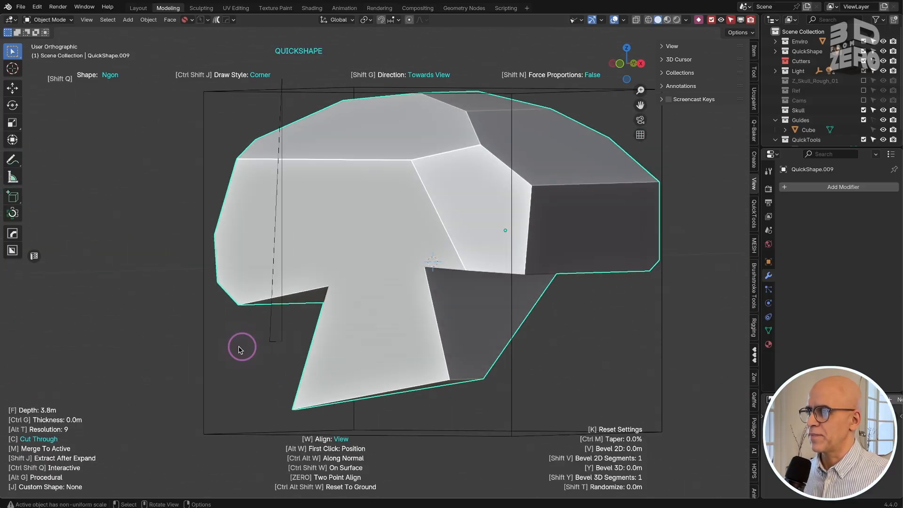
ctrl+click(39, 364)
middle_drag(407, 190, 432, 317)
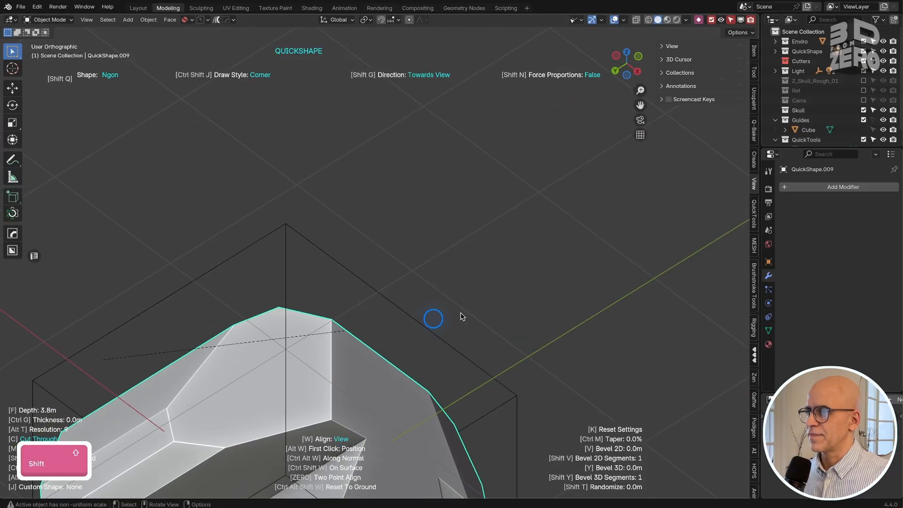
ctrl+click(148, 149)
middle_drag(202, 306, 439, 463)
click(570, 456)
ctrl+click(629, 397)
middle_drag(471, 294, 381, 296)
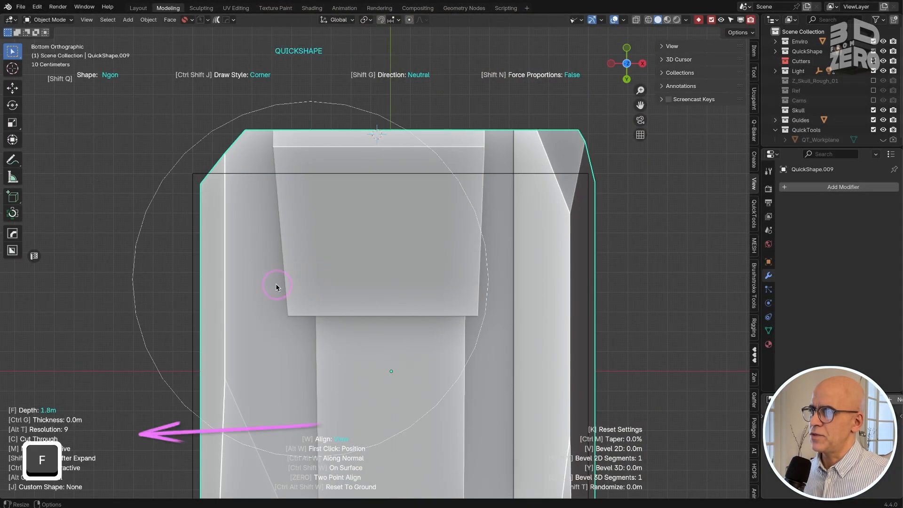
- Set the QuickShape depth to 0.744 m, sizing it against the lower block in the bottom and front views
key(shift)
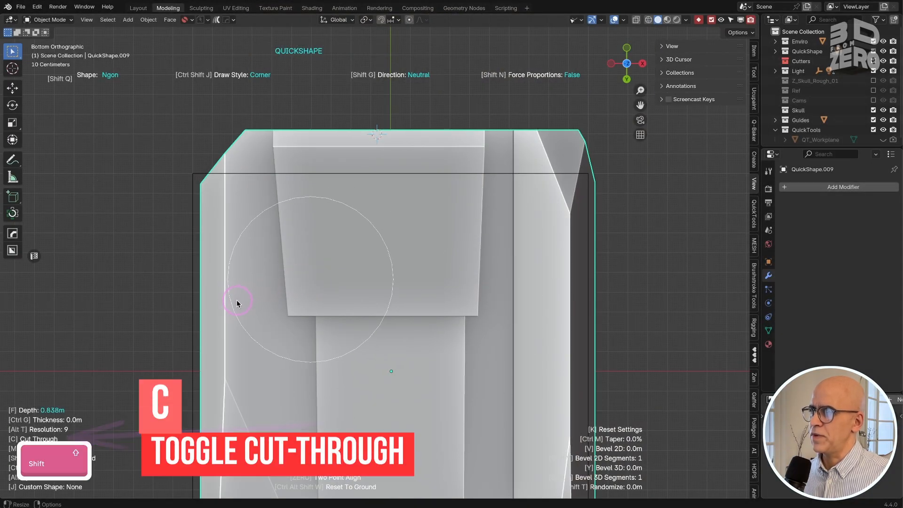
click(216, 313)
key(KP_1)
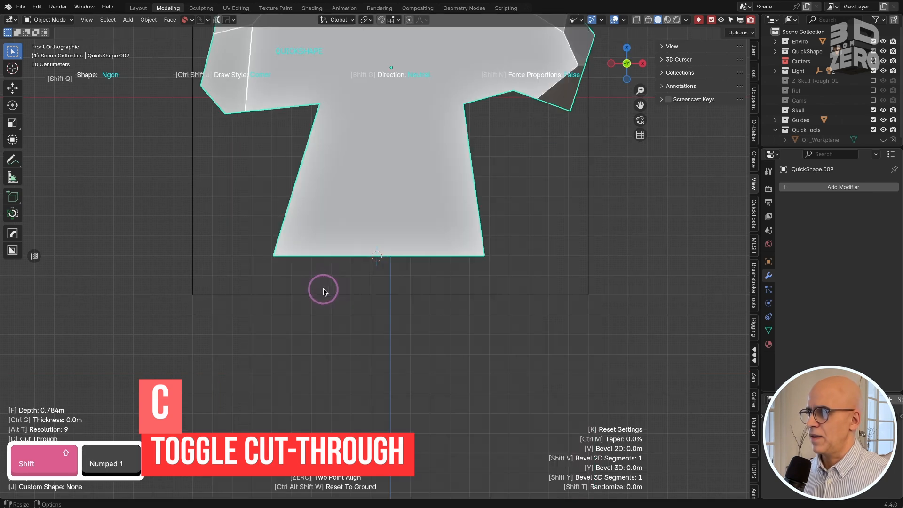
key(f)
key(shift)
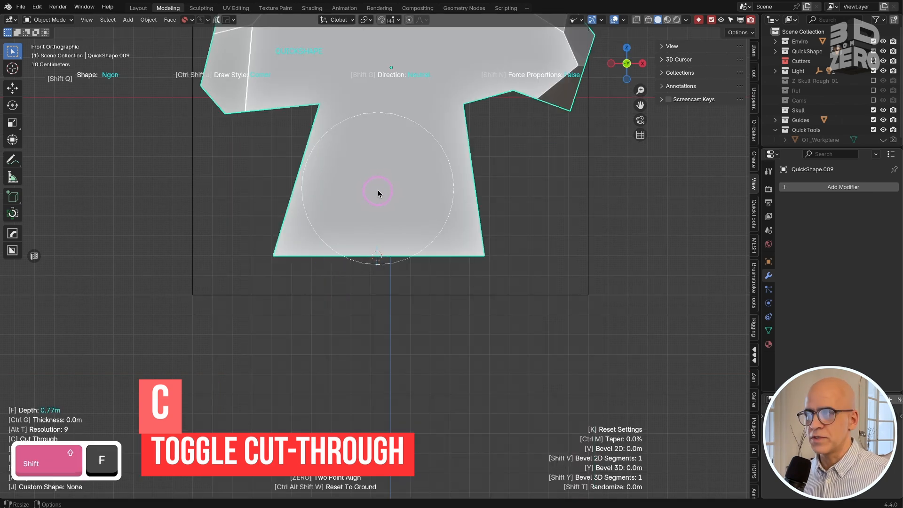
click(370, 196)
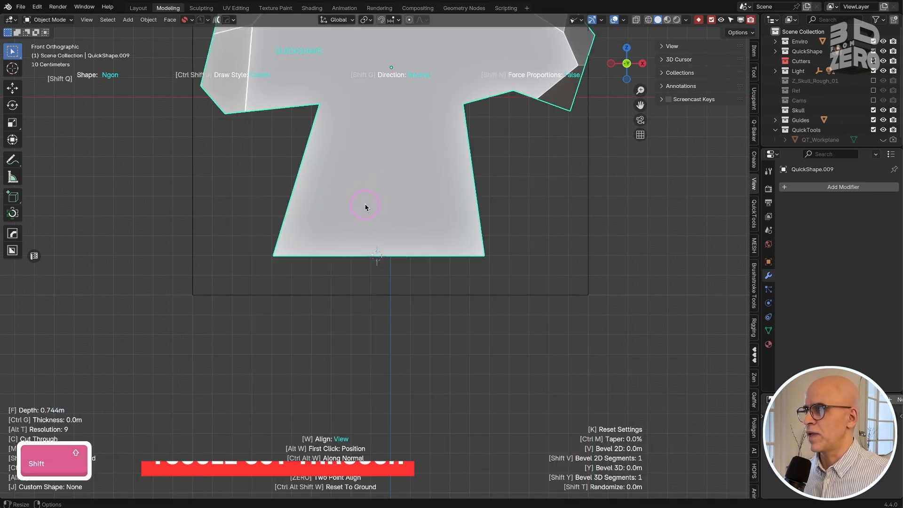
- Cut an eight-sided hollow into the underside of the lower block with a QuickShape Ngon in bottom view
click(322, 154)
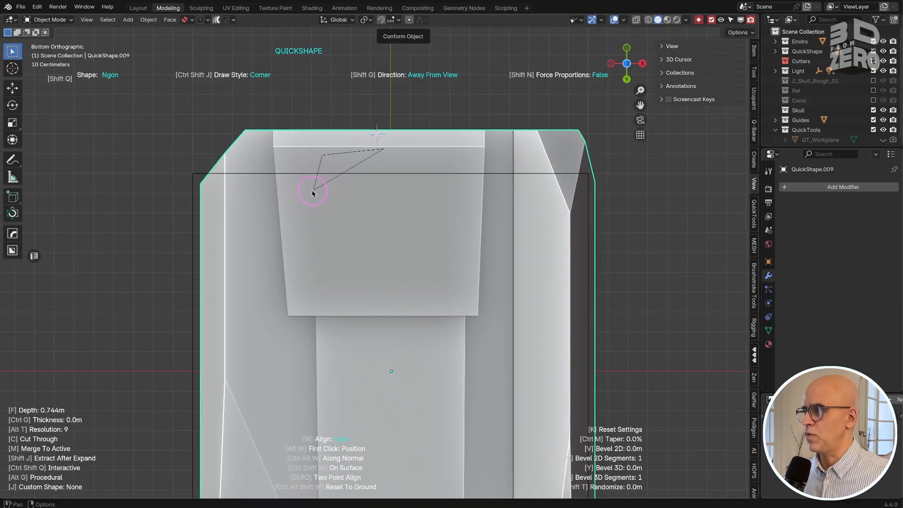
click(309, 193)
click(333, 365)
click(444, 337)
key(ctrl)
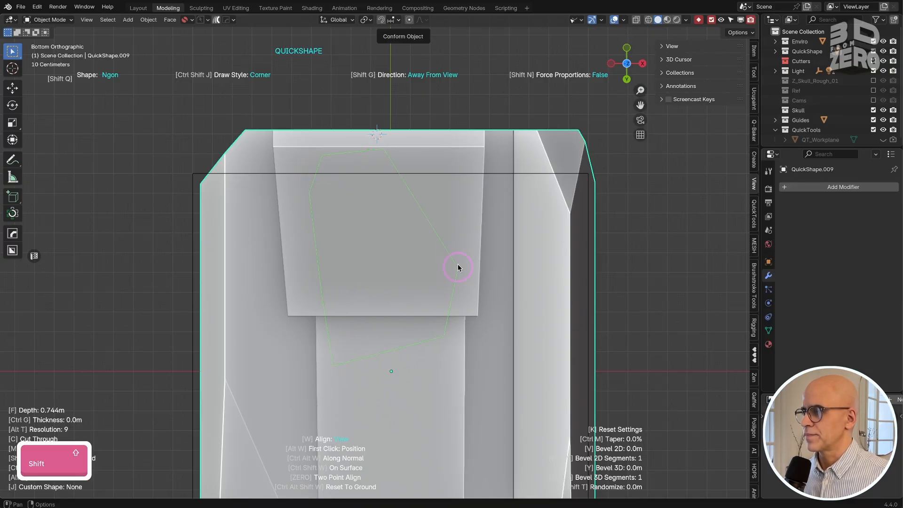
click(459, 247)
click(452, 188)
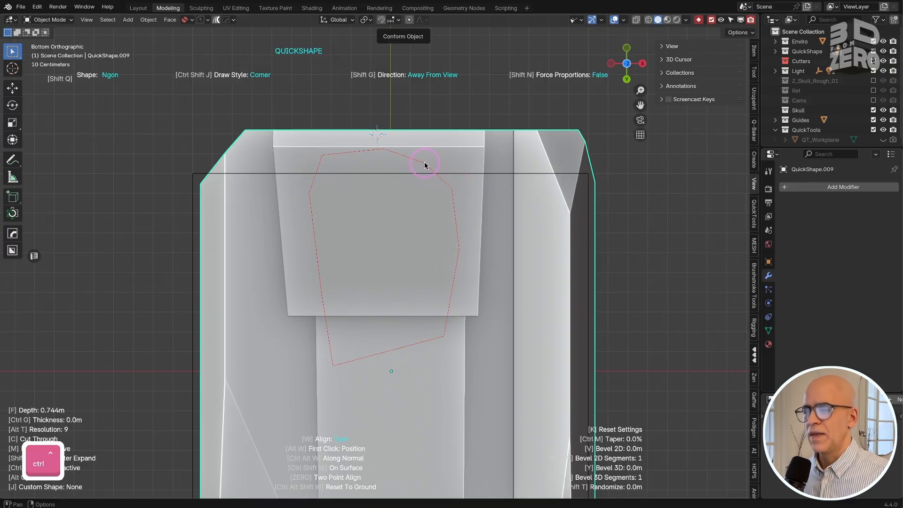
click(426, 162)
middle_drag(343, 171, 377, 115)
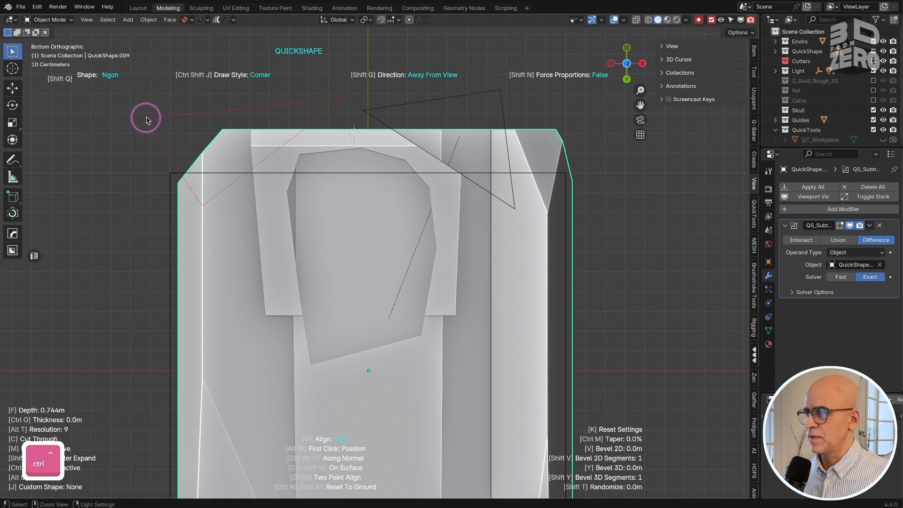
- Subtract a procedural triangular cutter from the lower block's second front corner and tilt it slightly in front view
click(147, 119)
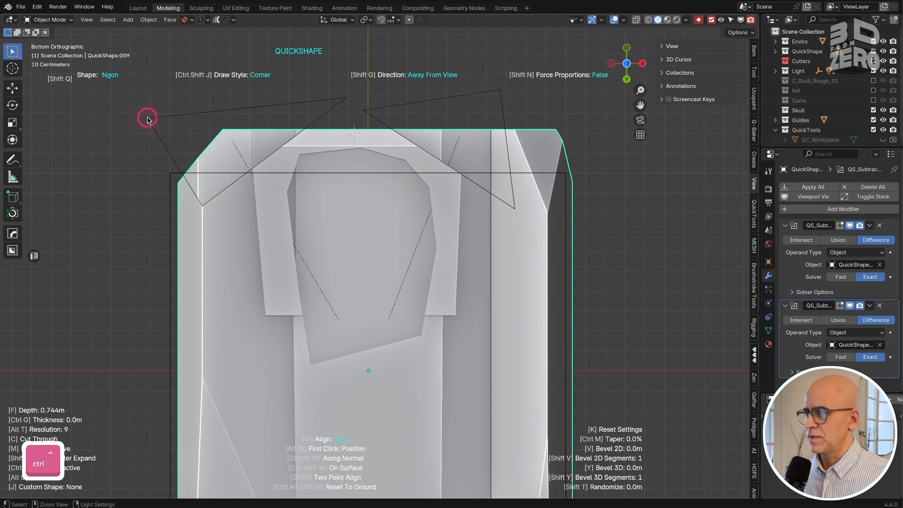
key(KP_1)
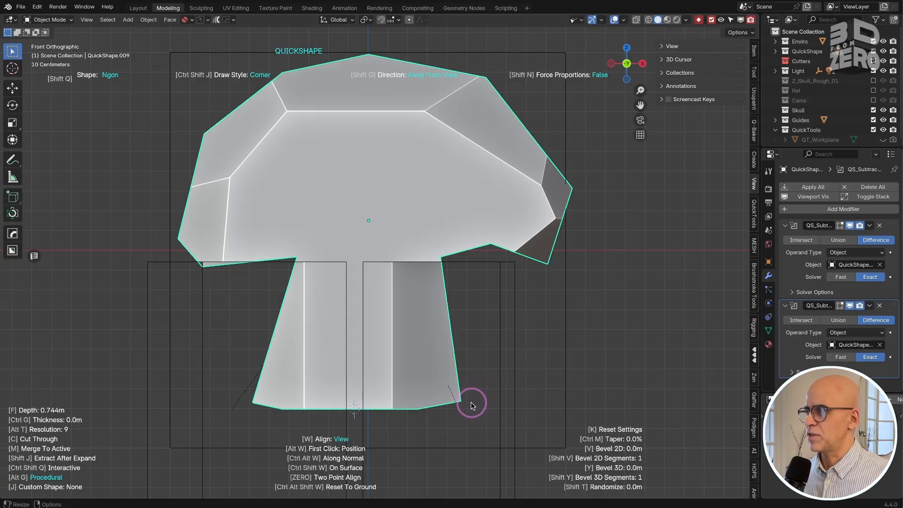
click(97, 344)
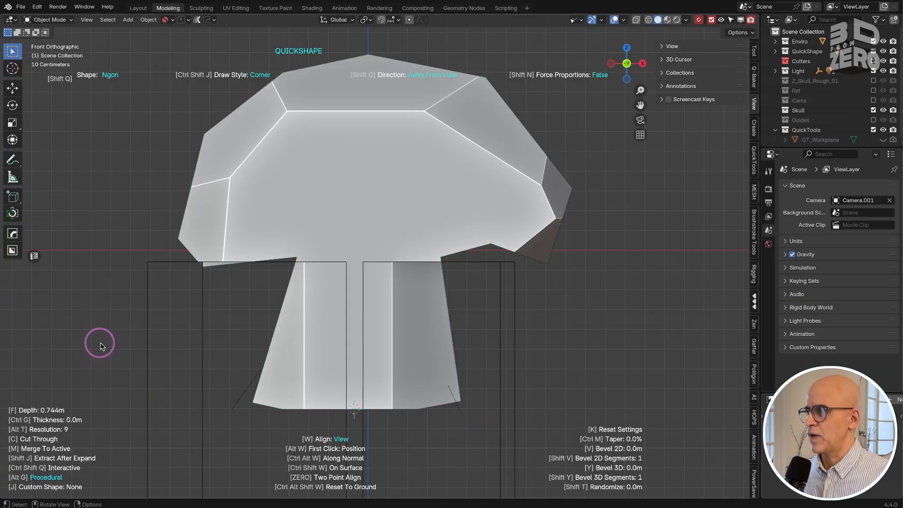
click(148, 347)
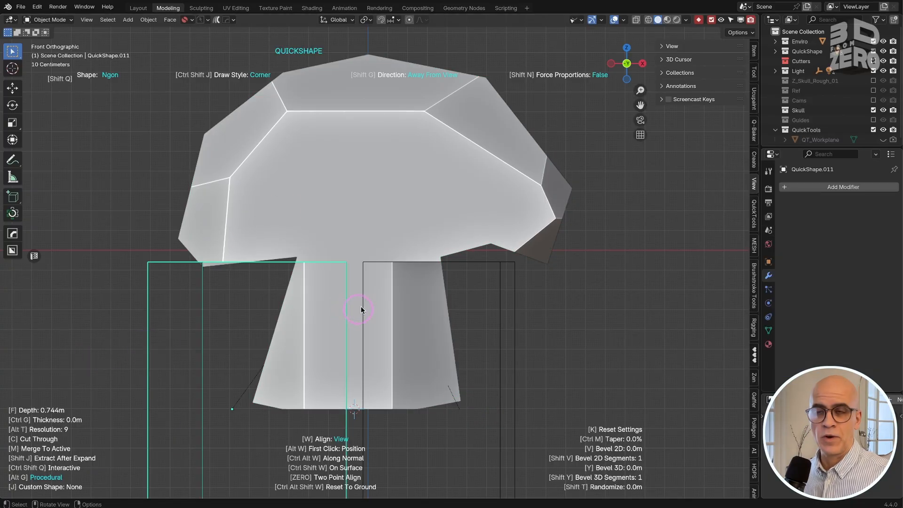
key(r)
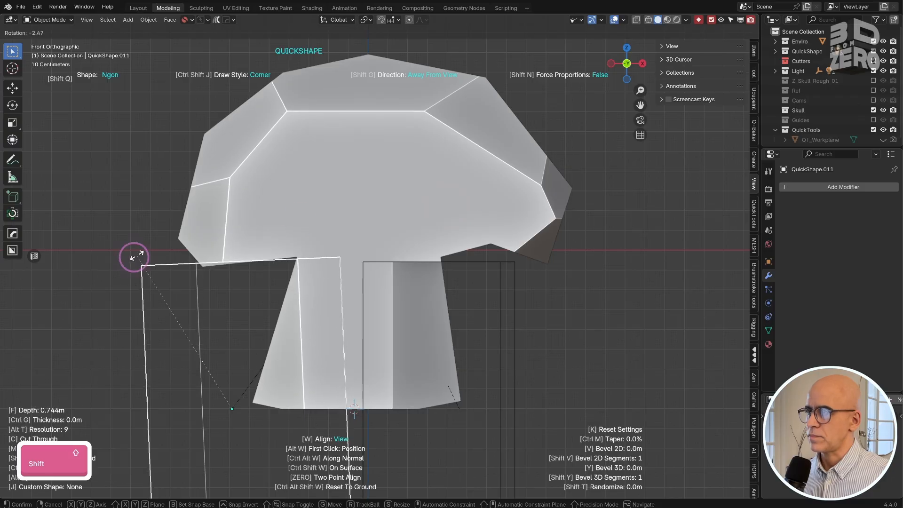
- Move the opposite procedural corner cutter in front view to adjust its cut through the lower block
click(512, 338)
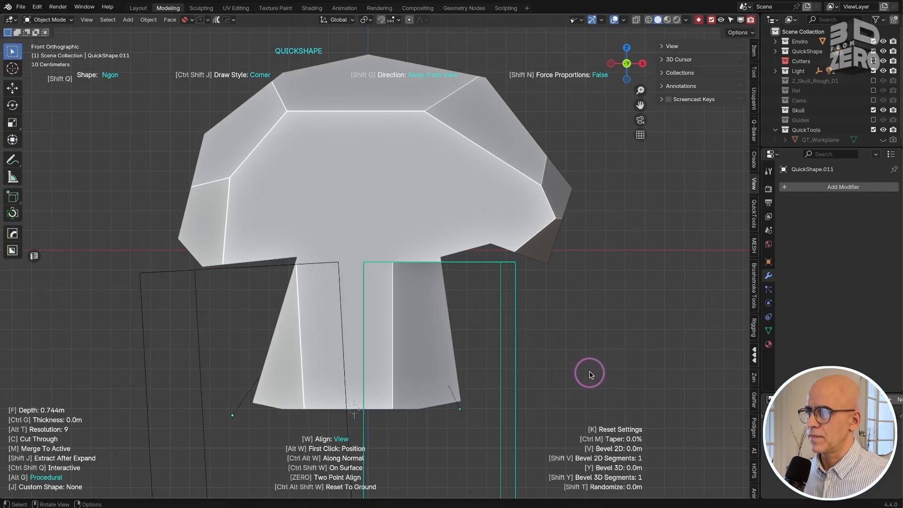
key(g)
click(540, 364)
- Select the skull, align QuickShape to the face and reduce its depth to 0.108 m
middle_drag(352, 356, 447, 361)
click(377, 359)
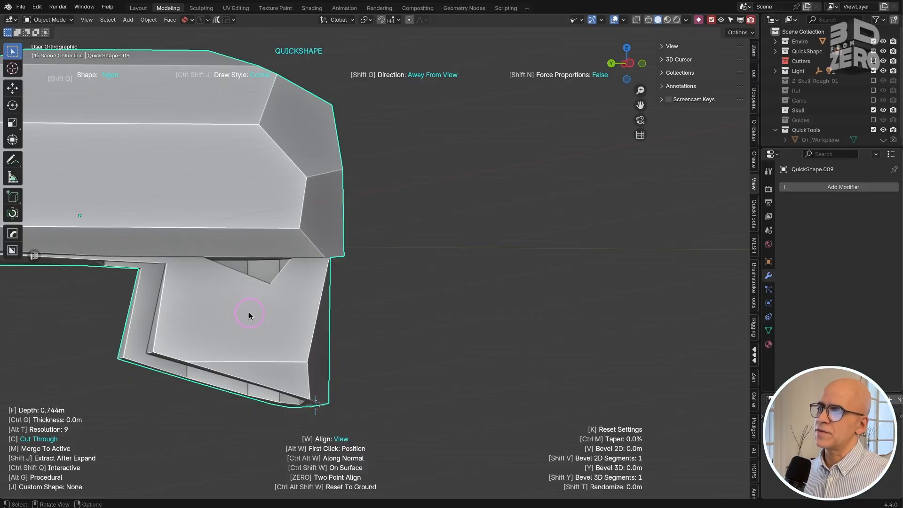
key(w)
shift+middle_drag(260, 306, 246, 403)
key(f)
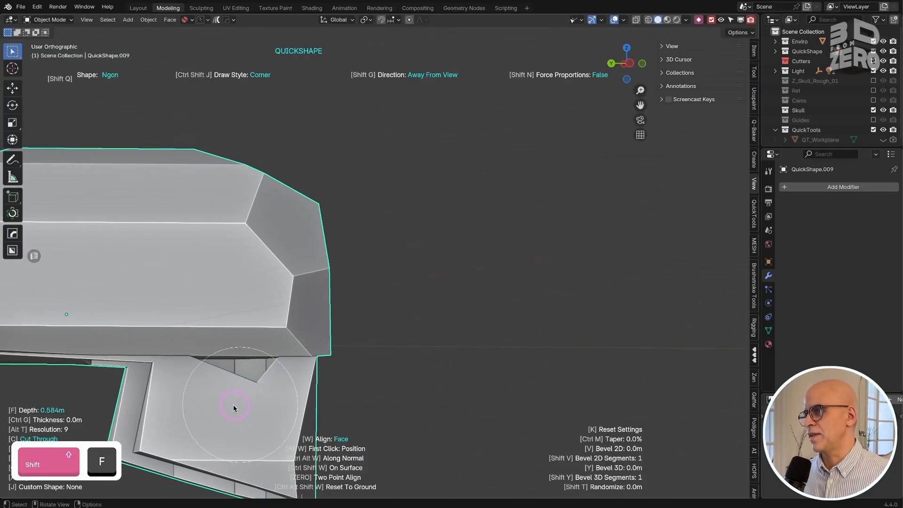
key(shift+f)
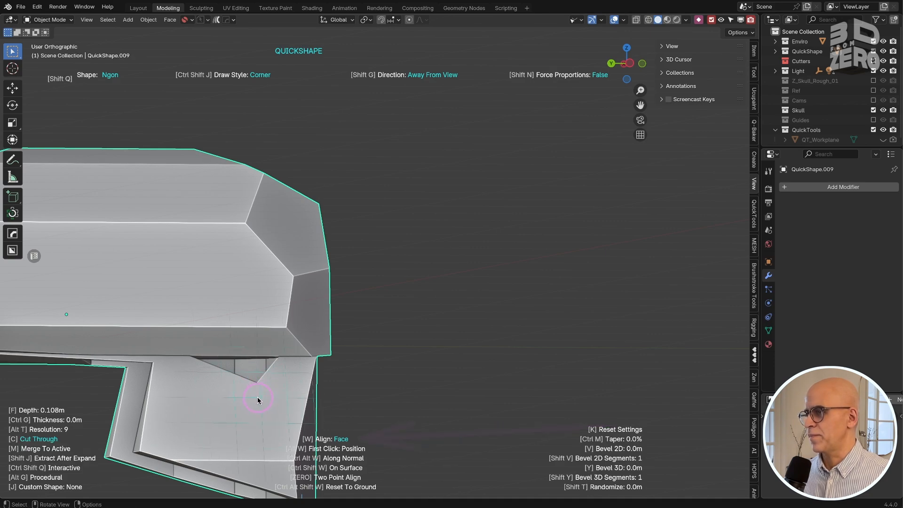
- Fill the triangular gap at the top of the lower block's side by adding a face-aligned Ngon to the skull
middle_drag(278, 398, 258, 382)
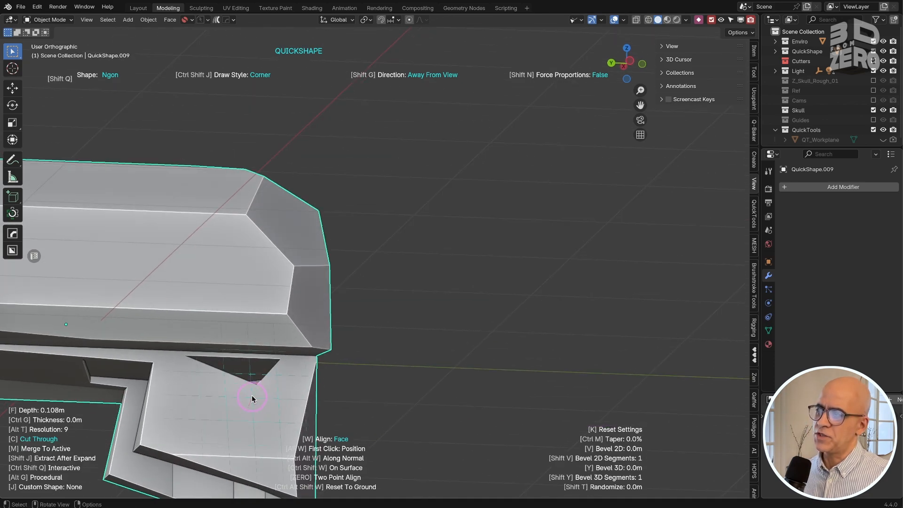
click(301, 360)
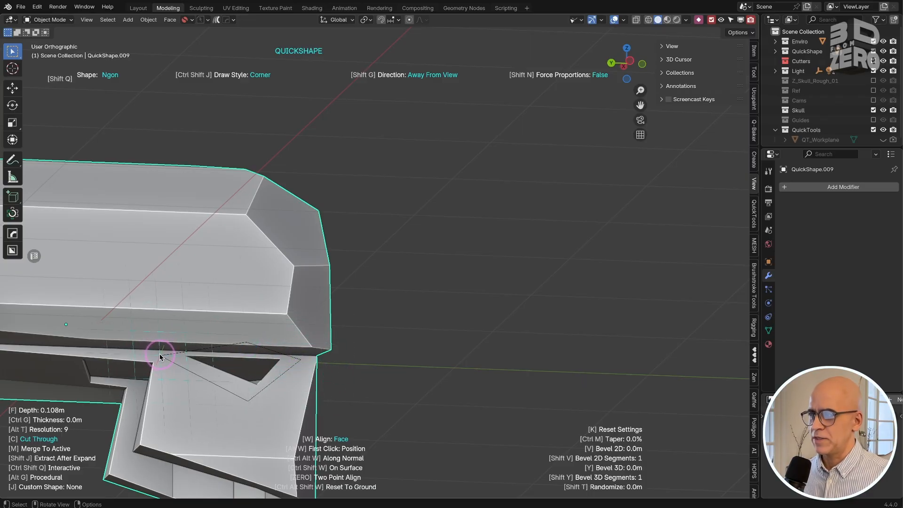
key(ctrl+shift)
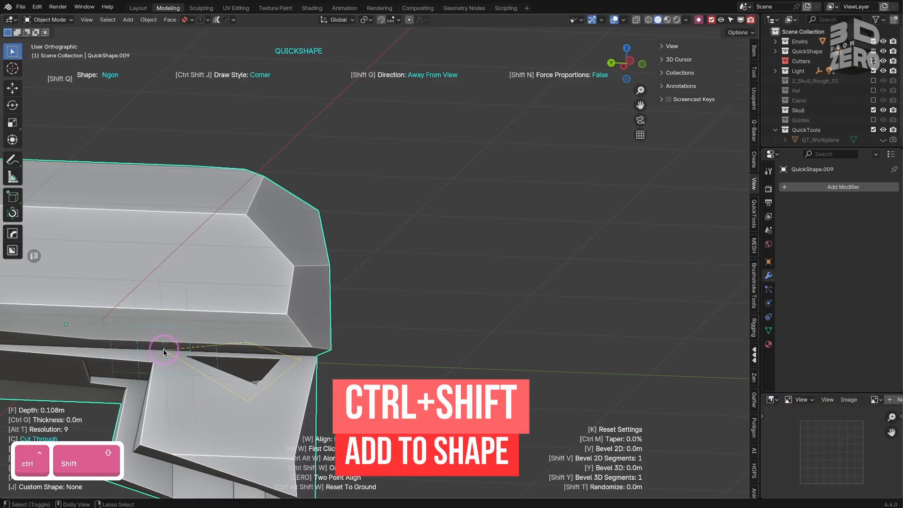
ctrl+shift+click(168, 353)
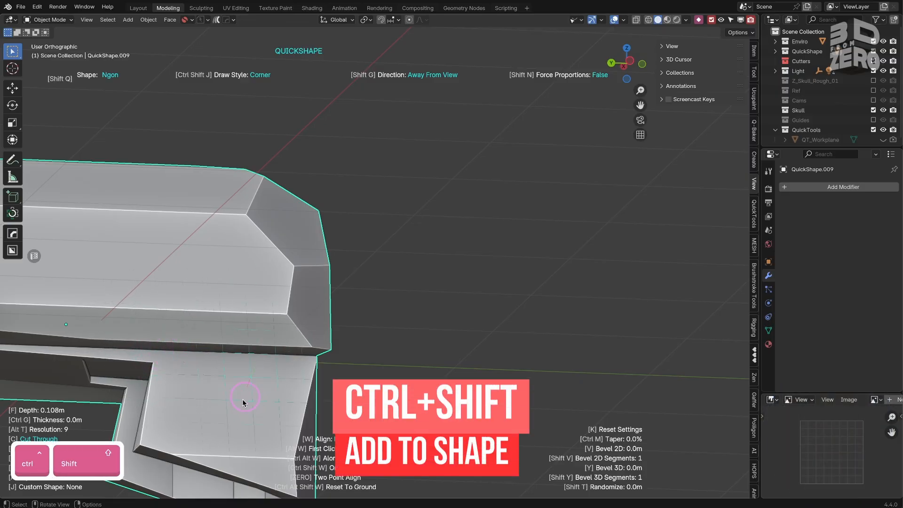
middle_drag(244, 401, 63, 302)
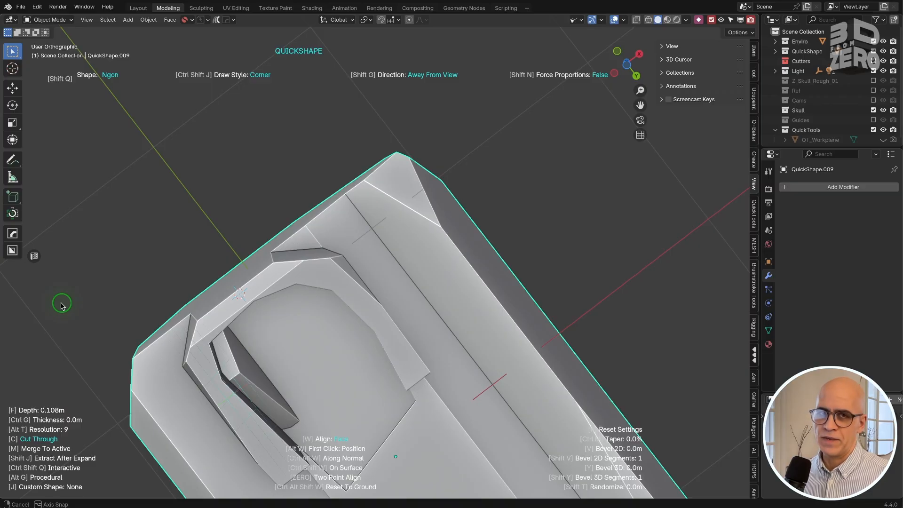
- Slice a slanted strip off the lower block's bottom in right view and duplicate it about 0.52 m below
middle_drag(63, 305, 580, 289)
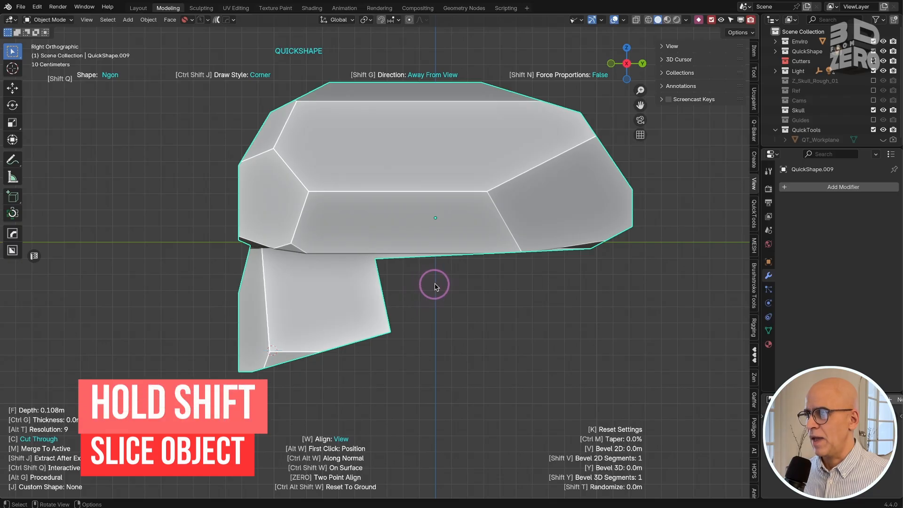
drag(223, 325, 106, 367)
click(169, 464)
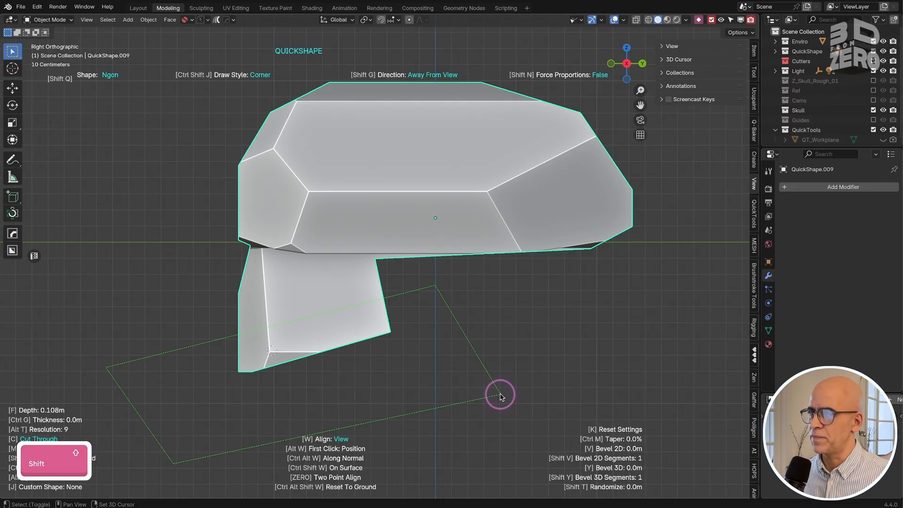
click(501, 396)
key(shift+d)
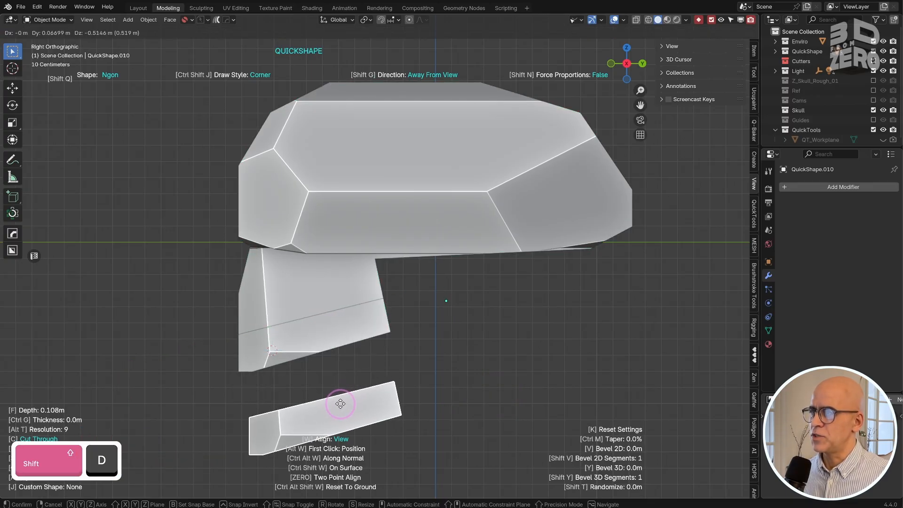
click(338, 403)
- Extrude the two rear end faces of the duplicated jaw strip backward by about 0.56 m
middle_drag(286, 420, 467, 434)
key(Tab)
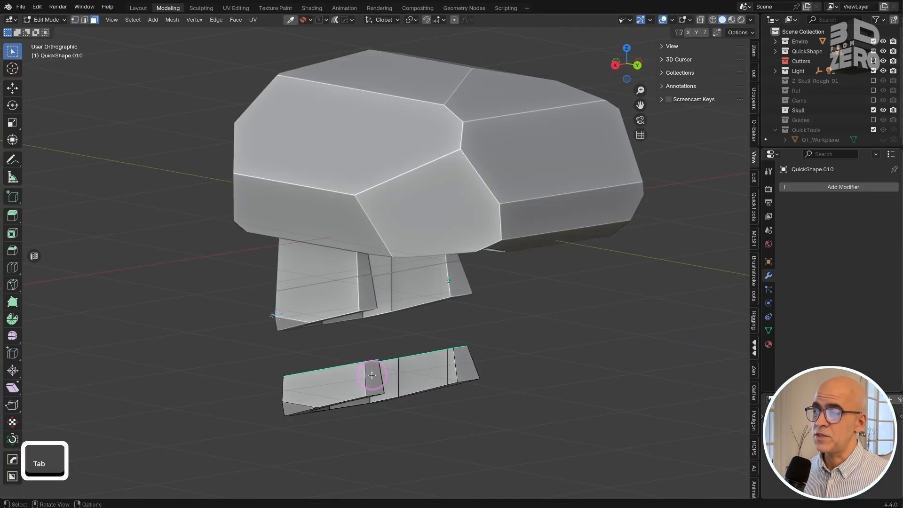
click(371, 376)
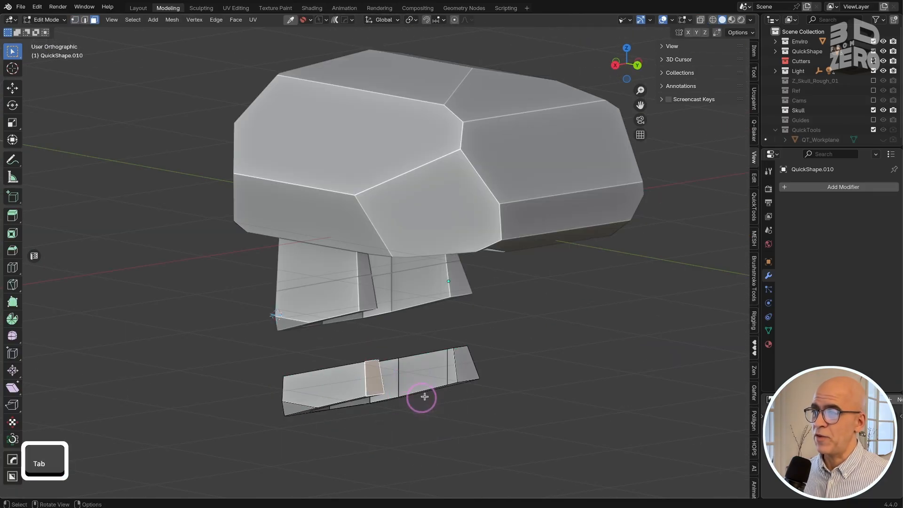
shift+click(464, 360)
key(shift+KP_3)
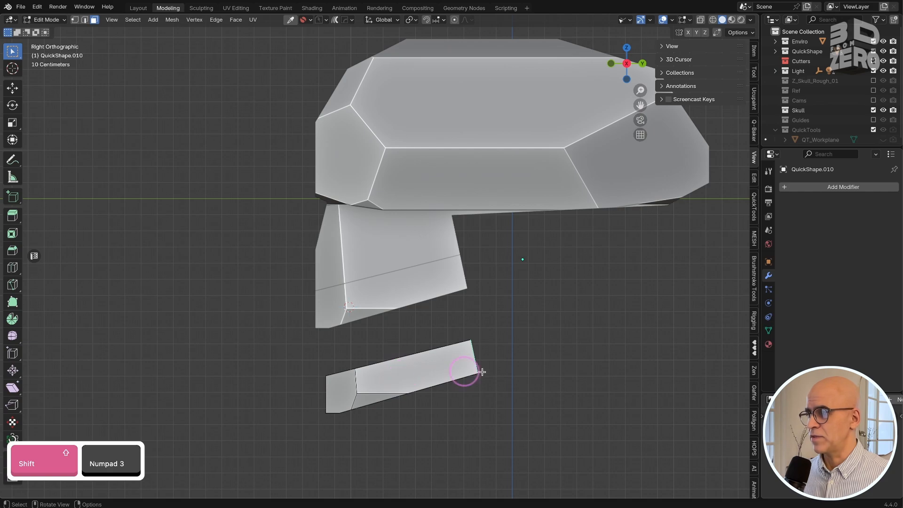
key(e)
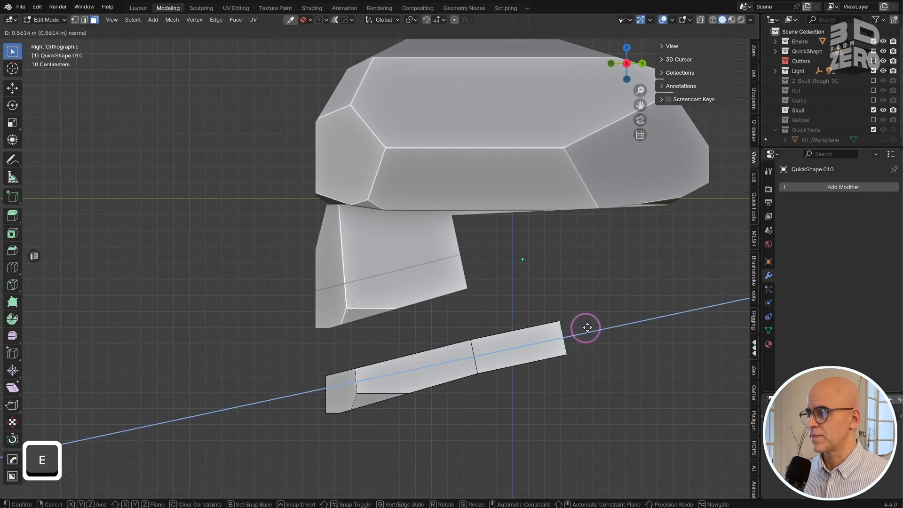
click(589, 325)
middle_drag(589, 326, 520, 348)
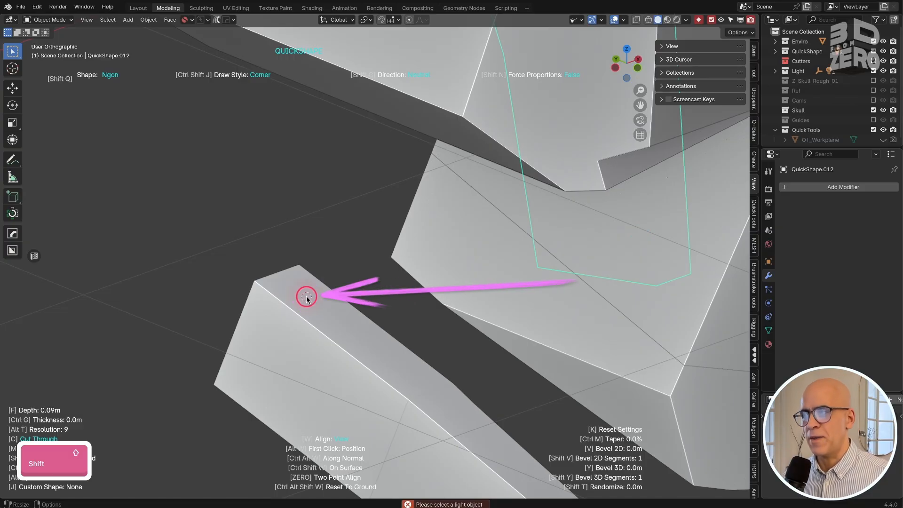
- Draw the second jaw branch in left view as a notched, view-aligned Ngon running from the jaw strip's rear end up to the skull
key(ctrl+KP_3)
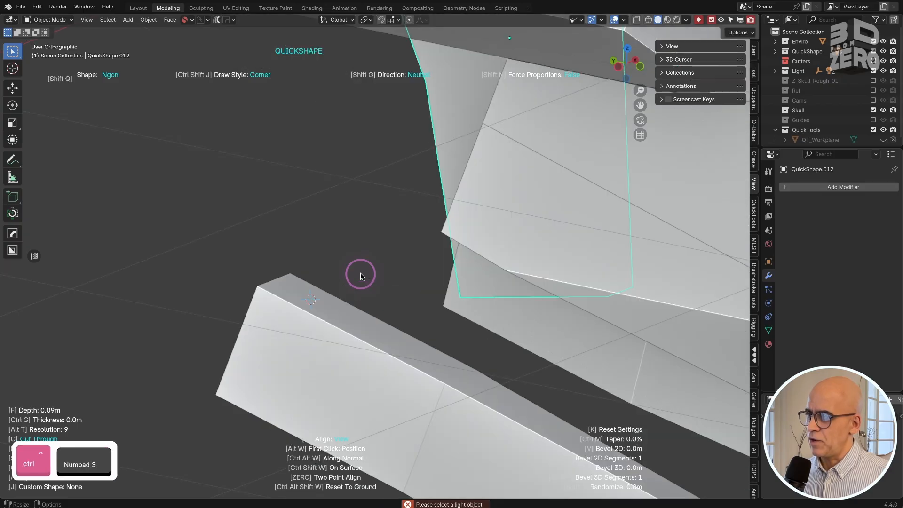
scroll(388, 386, down, 6)
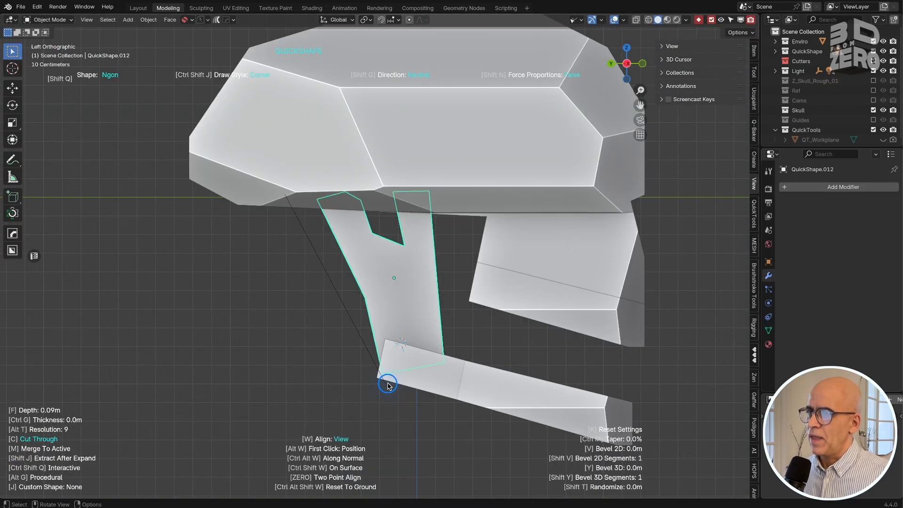
click(348, 248)
click(387, 317)
click(390, 379)
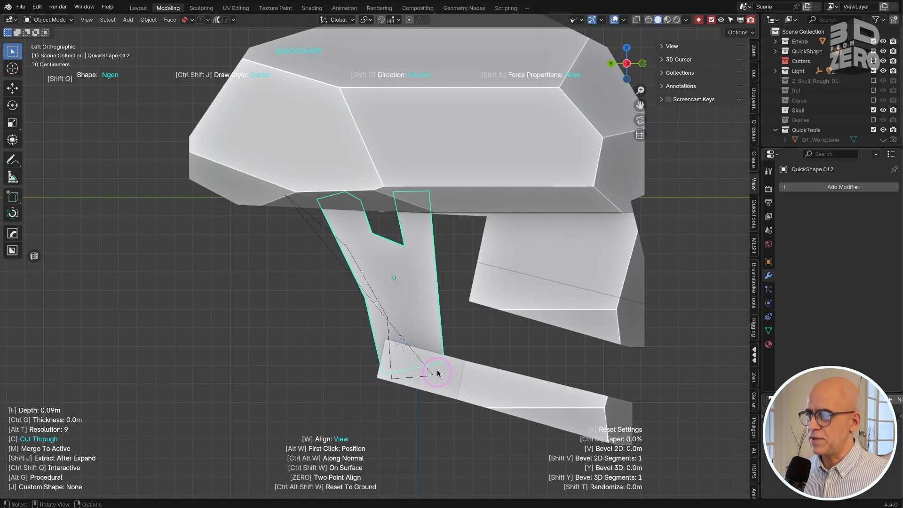
click(441, 390)
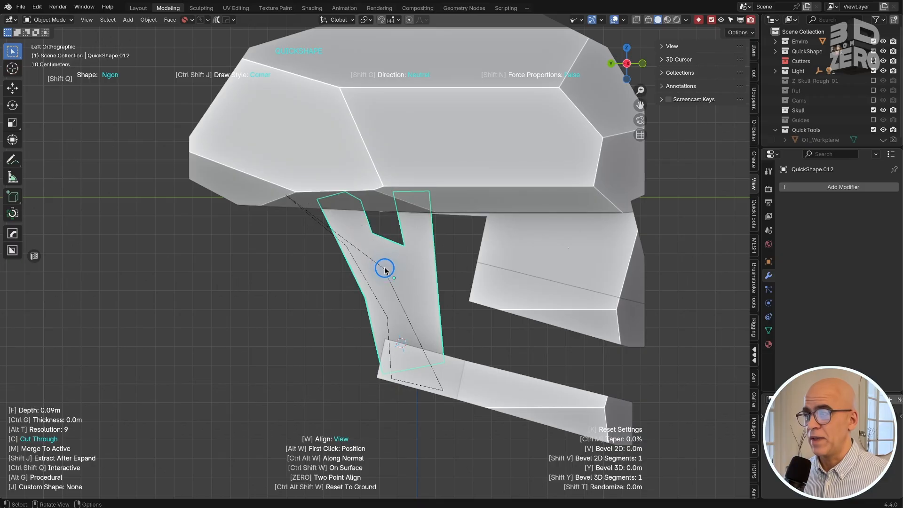
click(395, 182)
click(374, 181)
click(362, 190)
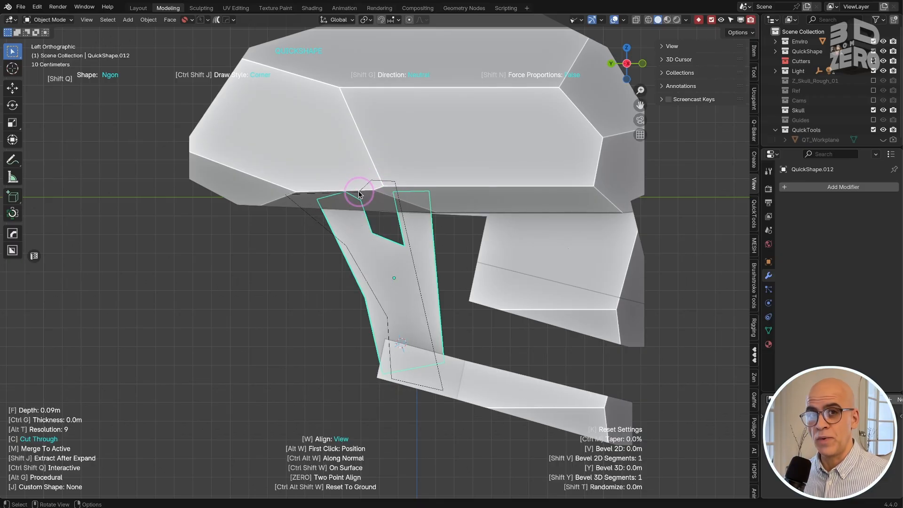
click(376, 244)
click(351, 225)
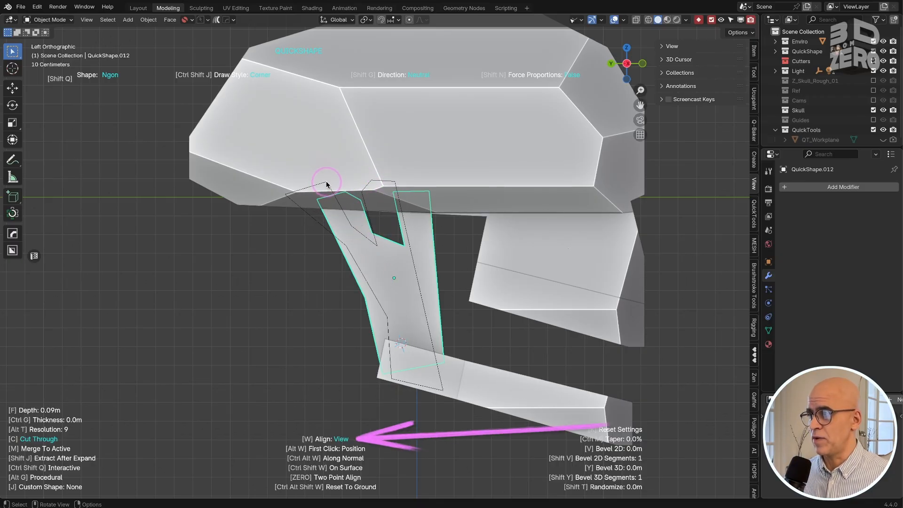
click(327, 182)
key(space)
middle_drag(393, 322, 495, 314)
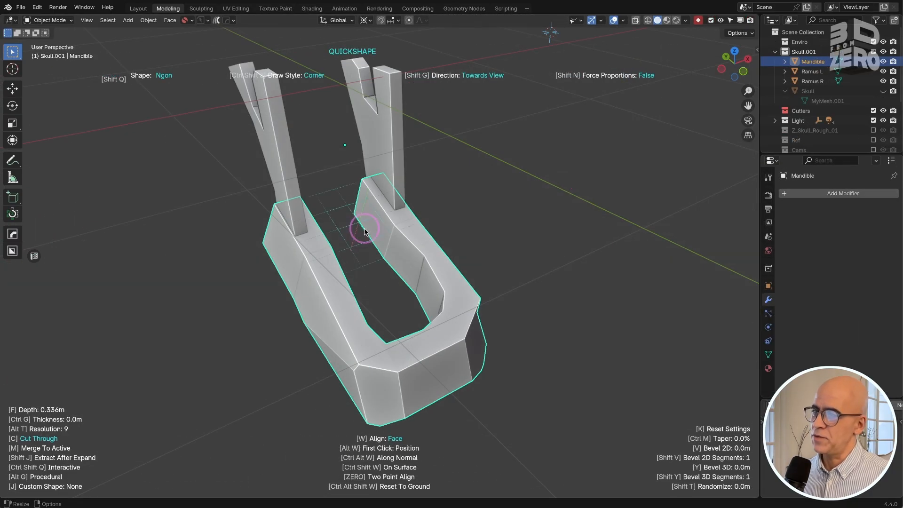
- Draw three face-aligned Ngon teeth on the mandible's upper surface, two along one side and one at the front
click(337, 209)
ctrl+middle_drag(337, 209, 365, 196)
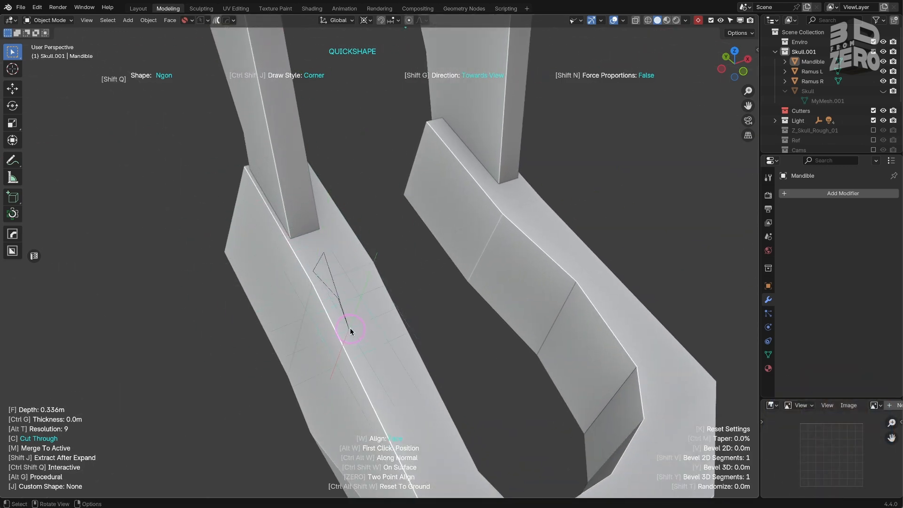
click(380, 317)
key(space)
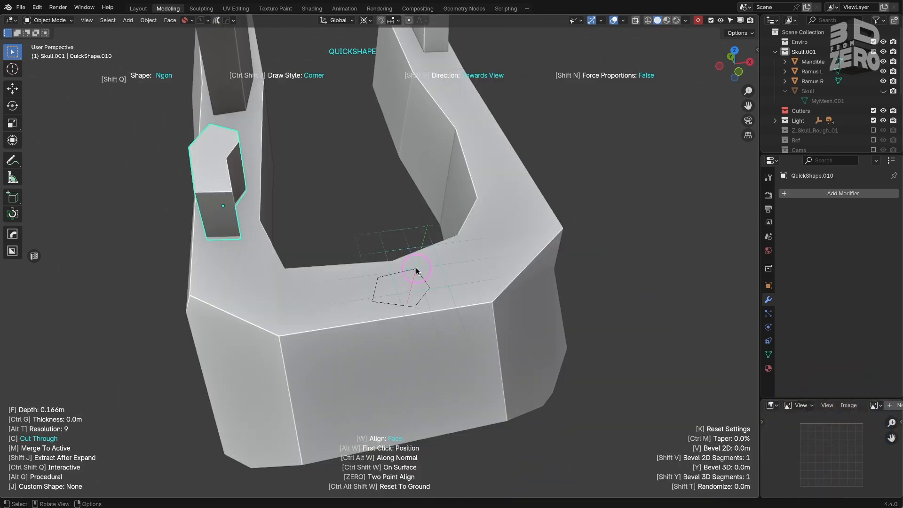
key(space)
- Align QuickShape to the mandible's opposite arm and draw a five-sided tooth on its upper face
middle_drag(521, 220, 469, 275)
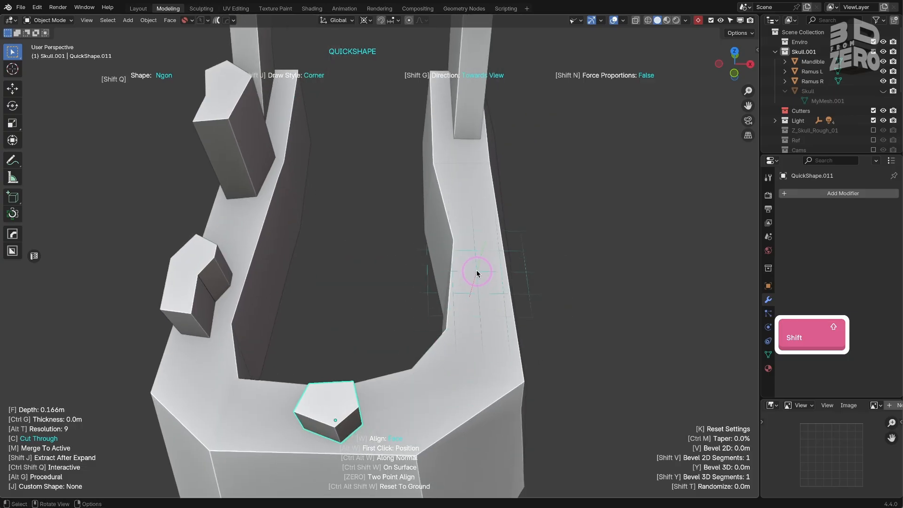
key(shift+w)
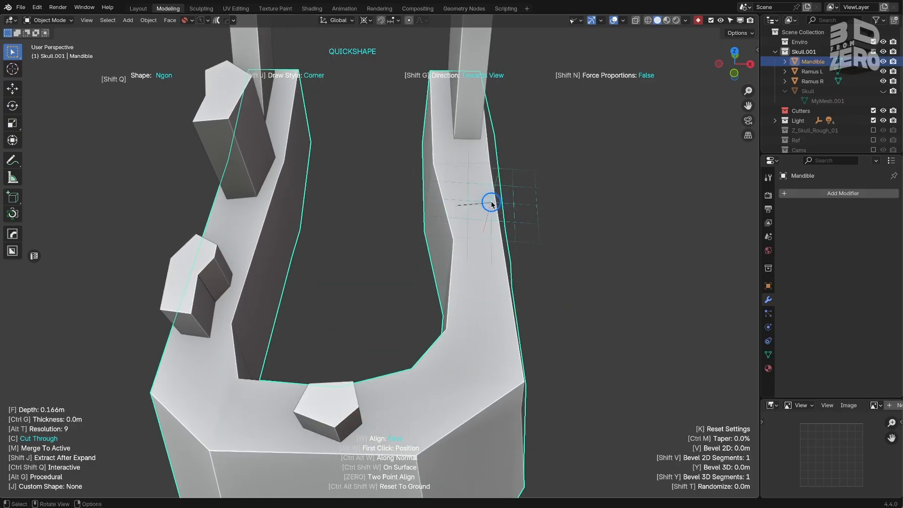
click(492, 203)
click(497, 241)
click(479, 272)
click(461, 241)
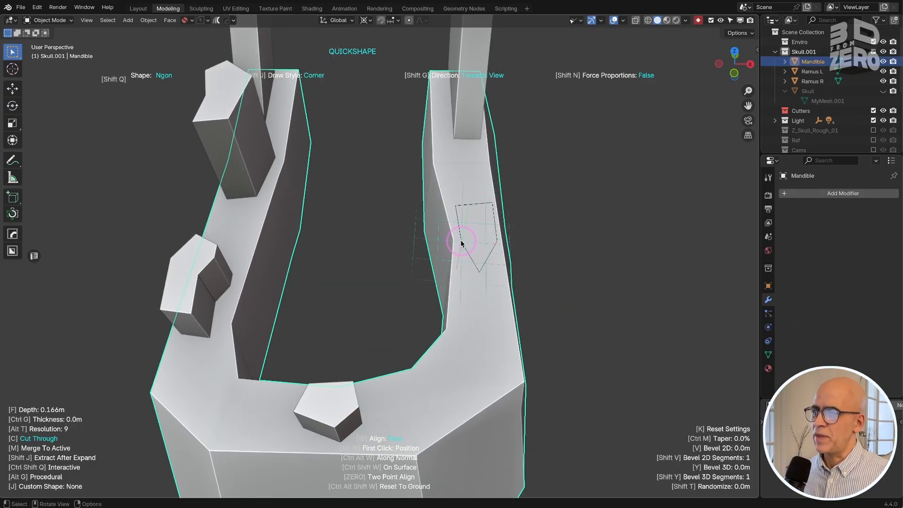
key(space)
- Adjust the extrusion depth of the two teeth on the same jaw arm, making the tall rear tooth clearly shorter
middle_drag(212, 356, 373, 318)
shift+middle_drag(301, 326, 466, 353)
alt+click(263, 219)
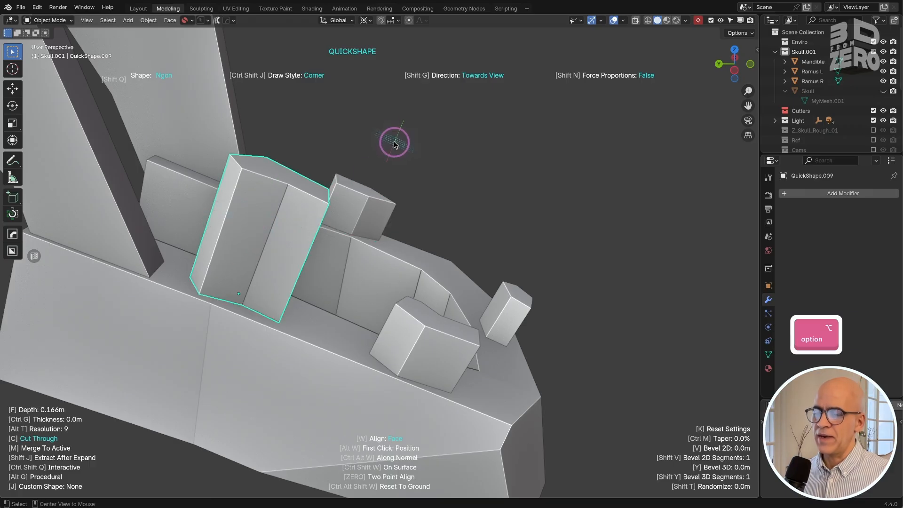
key(f)
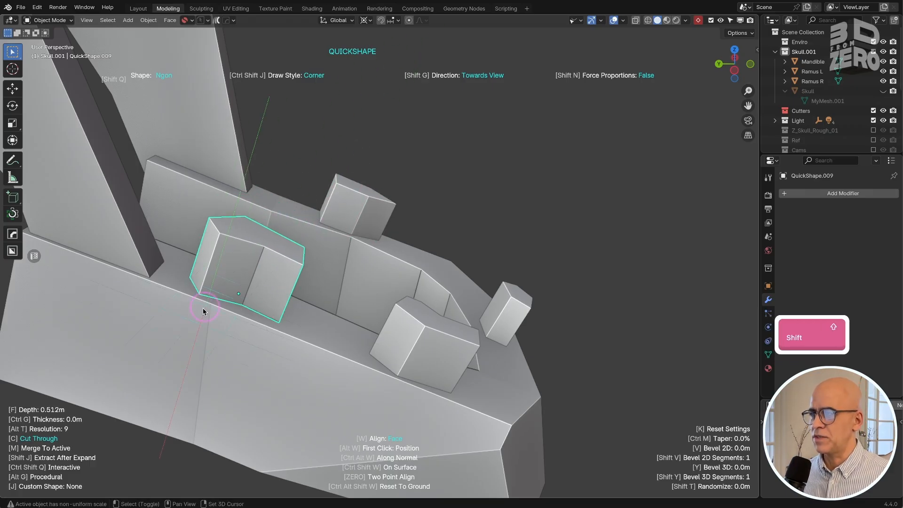
click(202, 307)
alt+click(423, 366)
key(f)
click(474, 329)
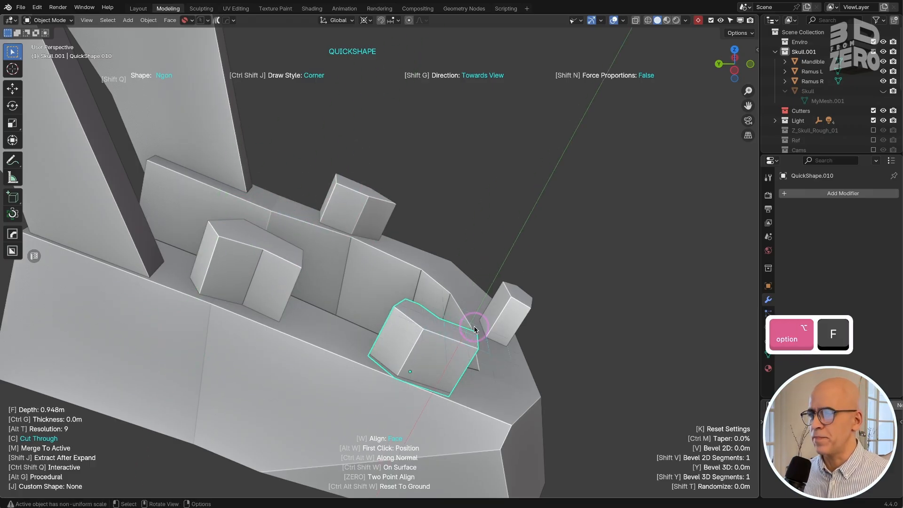
click(480, 317)
middle_drag(473, 428, 387, 416)
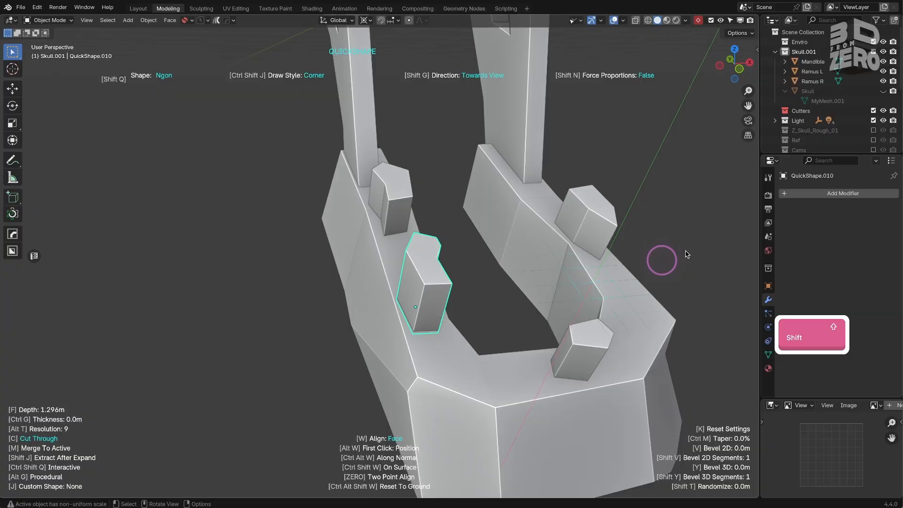
- Adjust the extrusion depth of the tooth on the opposite jaw arm and of the front tooth
alt+click(610, 192)
key(f)
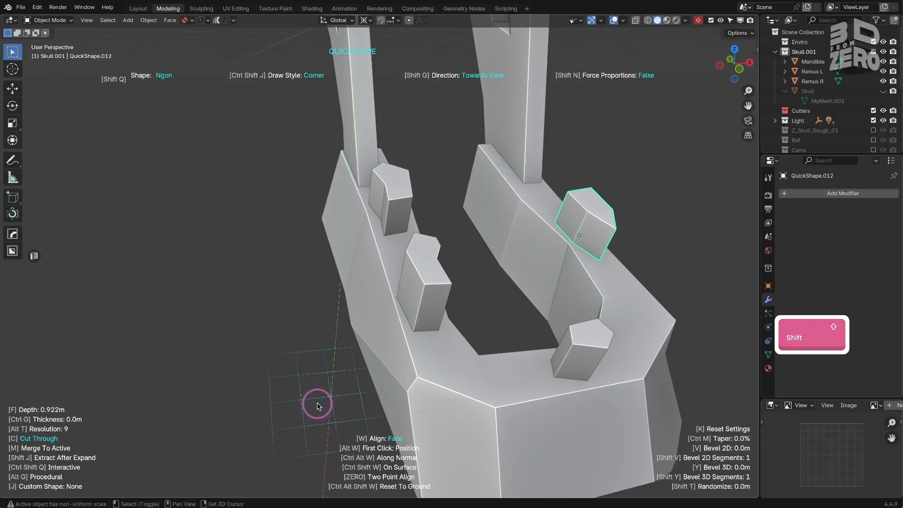
click(317, 406)
click(604, 351)
key(shift+f)
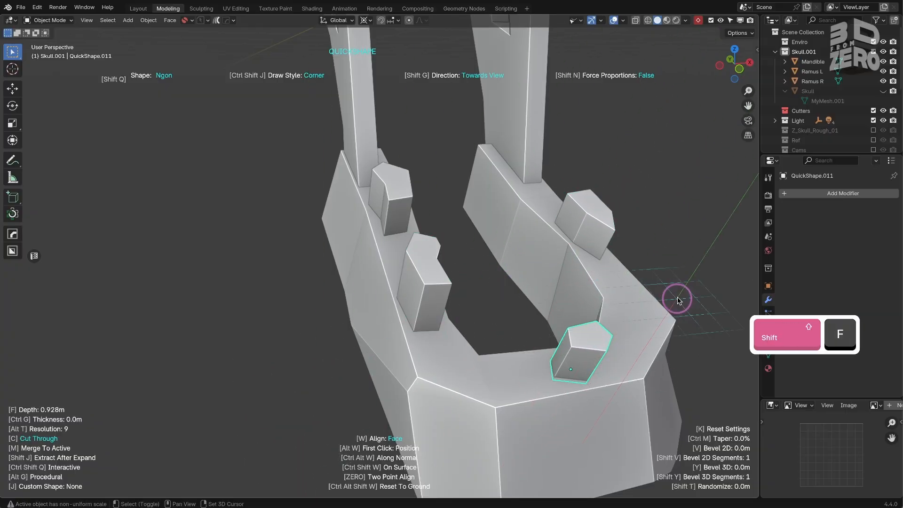
middle_drag(448, 339, 470, 301)
- Unhide the skull above the mandible and switch the viewport from perspective to orthographic projection
click(883, 91)
ctrl+middle_drag(541, 202, 415, 272)
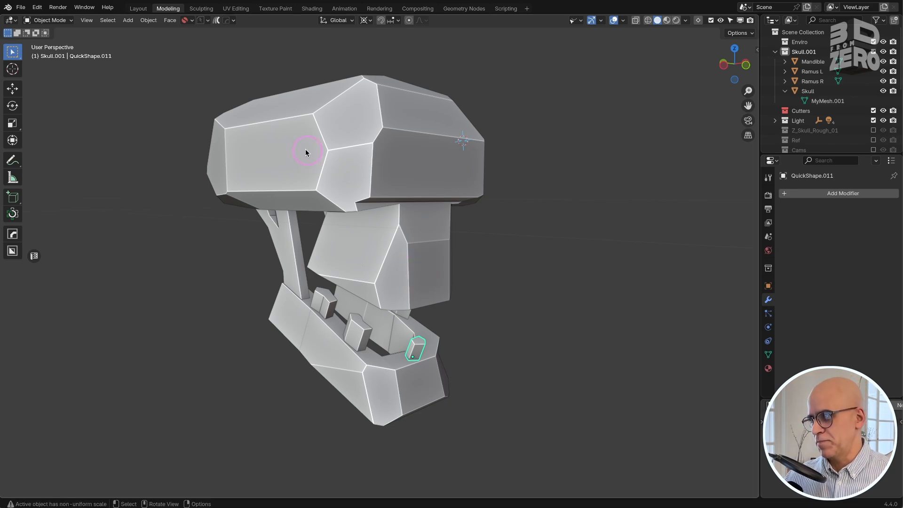
middle_drag(305, 151, 322, 172)
key(KP_7)
shift+middle_drag(498, 267, 388, 239)
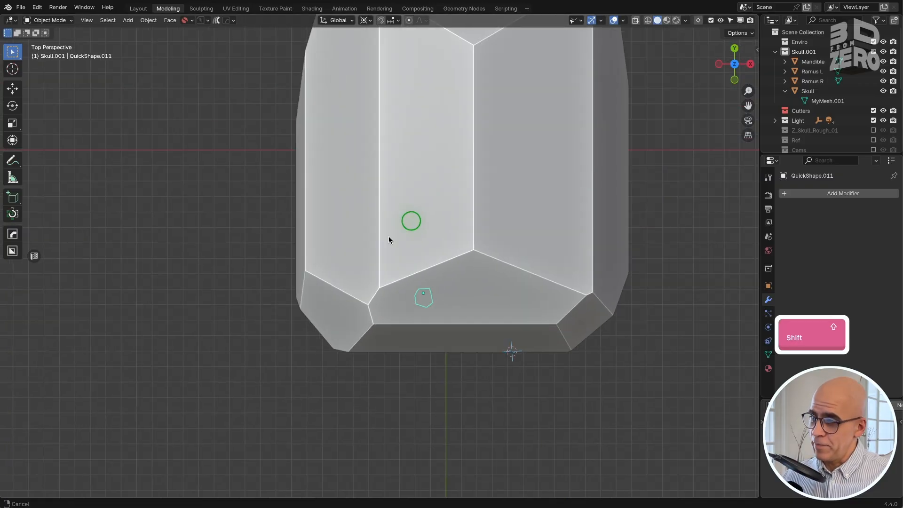
scroll(481, 193, down, 5)
key(KP_5)
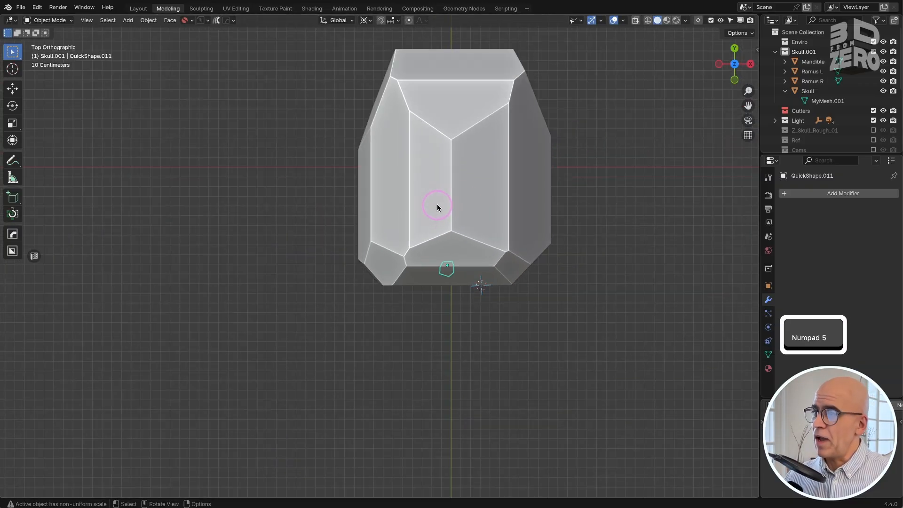
key(KP_5)
key(KP_5)
shift+middle_drag(464, 195, 367, 314)
middle_drag(364, 318, 614, 210)
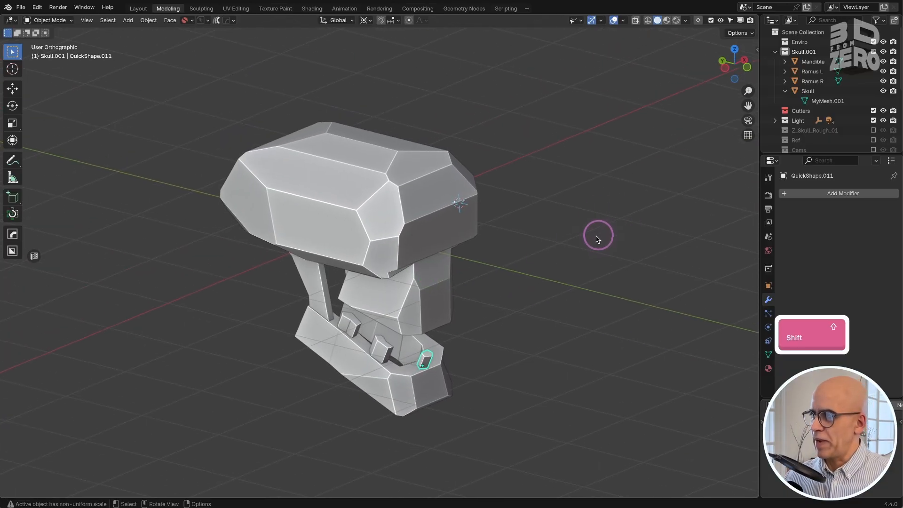
click(577, 249)
middle_drag(431, 355, 419, 330)
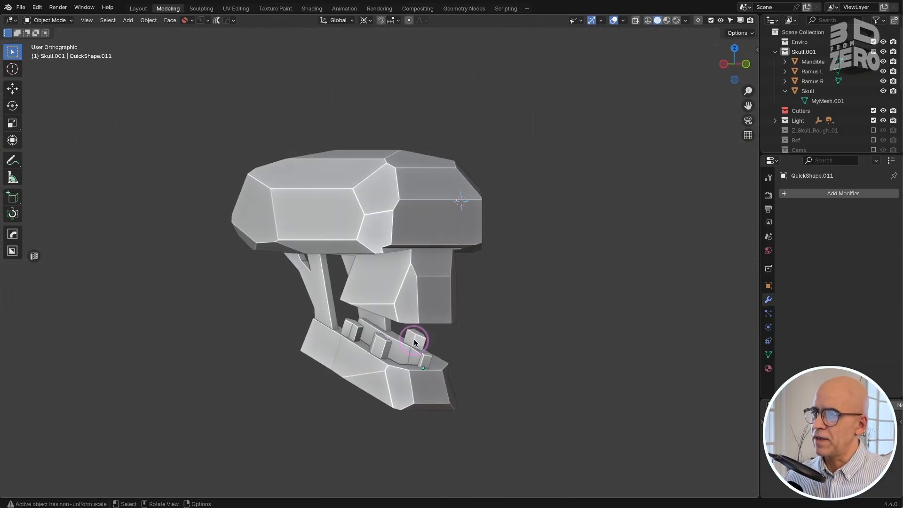
click(414, 340)
shift+click(356, 335)
shift+click(428, 353)
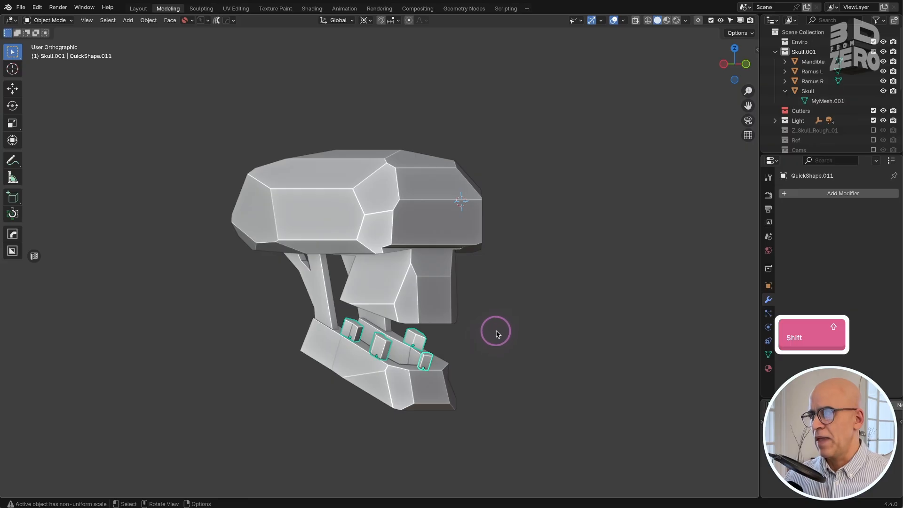
click(506, 338)
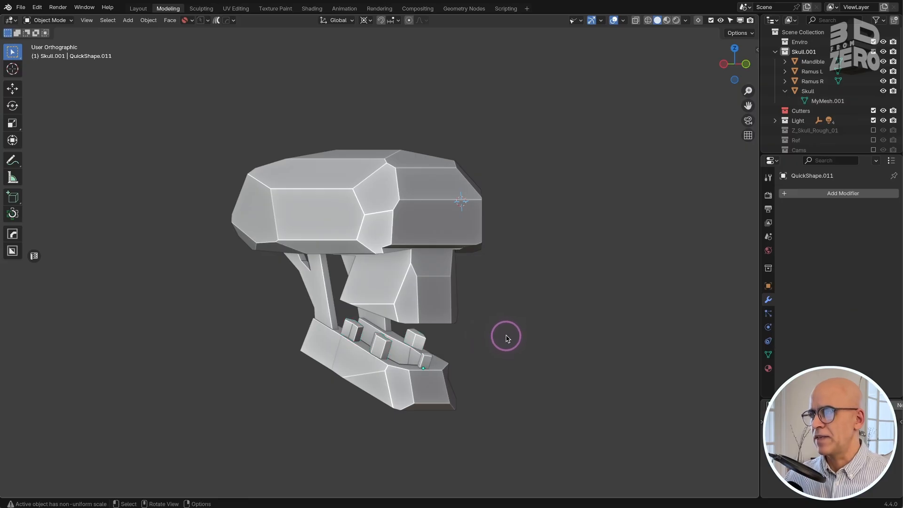
- Select the skull and fit a Quick Lattice around it from QuickDeform, with 3 divisions in X, Y and Z
click(390, 197)
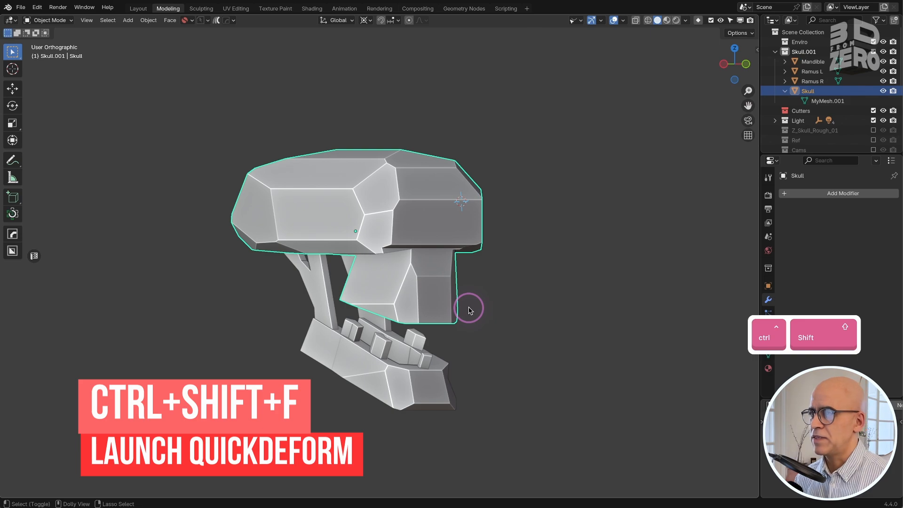
key(ctrl+shift+f)
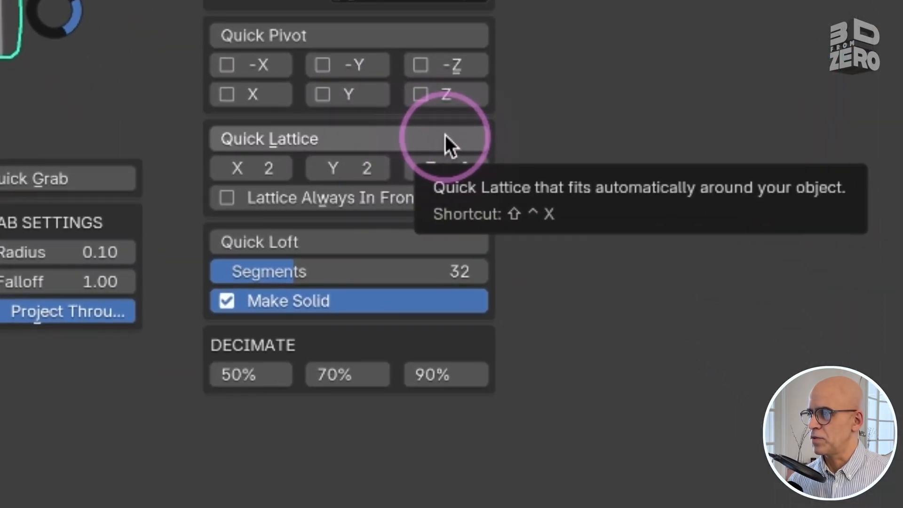
click(444, 135)
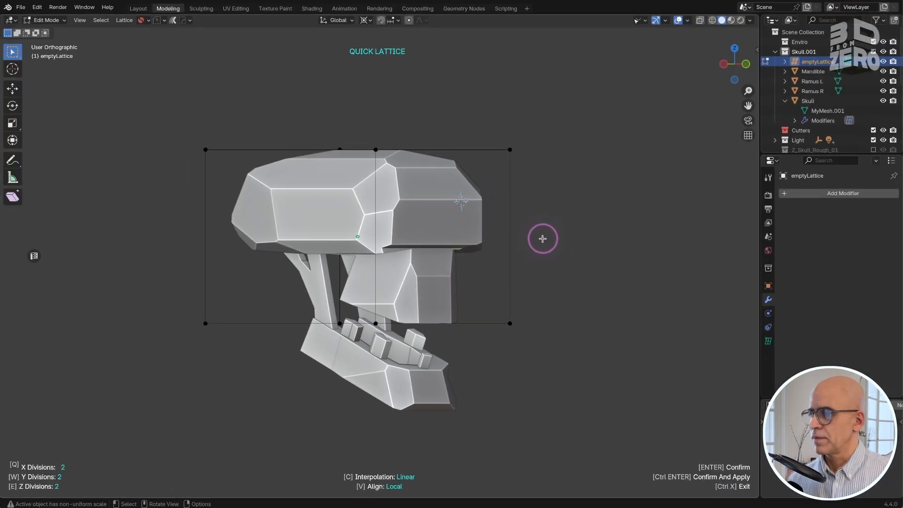
middle_drag(542, 239, 435, 189)
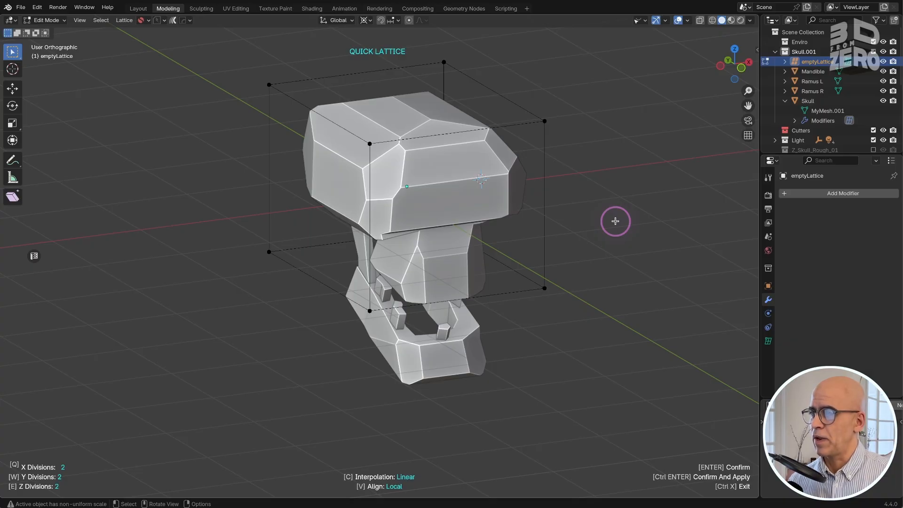
scroll(615, 221, up, 1)
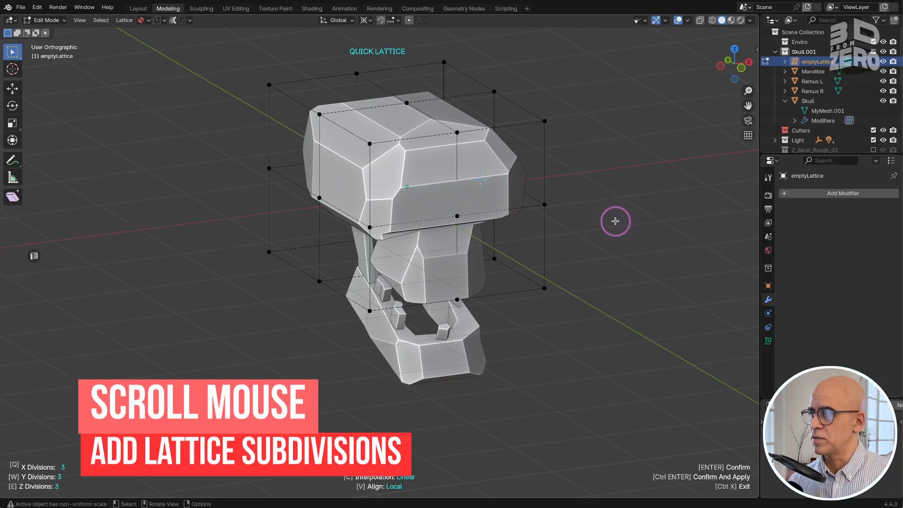
- Increase the Quick Lattice to 4 divisions in X, Y and Z and return to front view
key(KP_1)
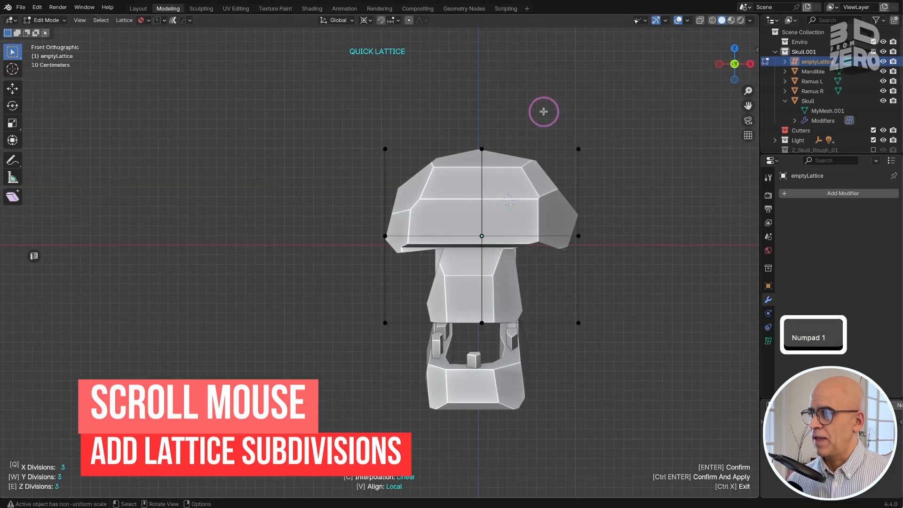
drag(545, 111, 631, 181)
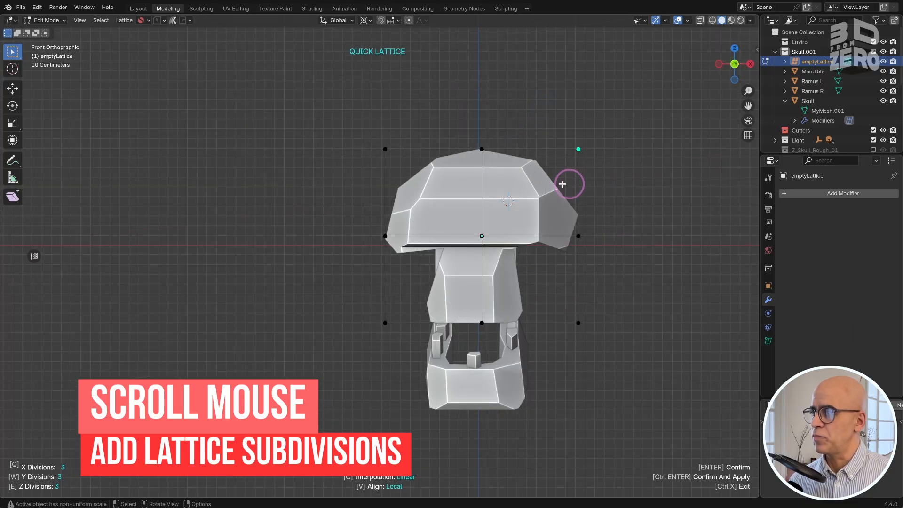
scroll(284, 188, up, 1)
middle_drag(284, 187, 360, 178)
key(KP_1)
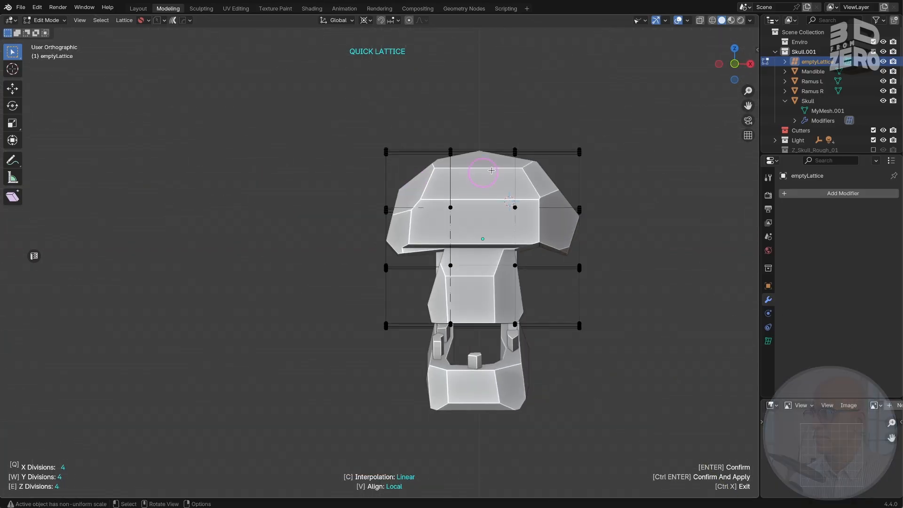
- Move the lattice's upper corner points on each side of the skull outward and upward in front view
drag(555, 117, 612, 161)
key(g)
click(685, 123)
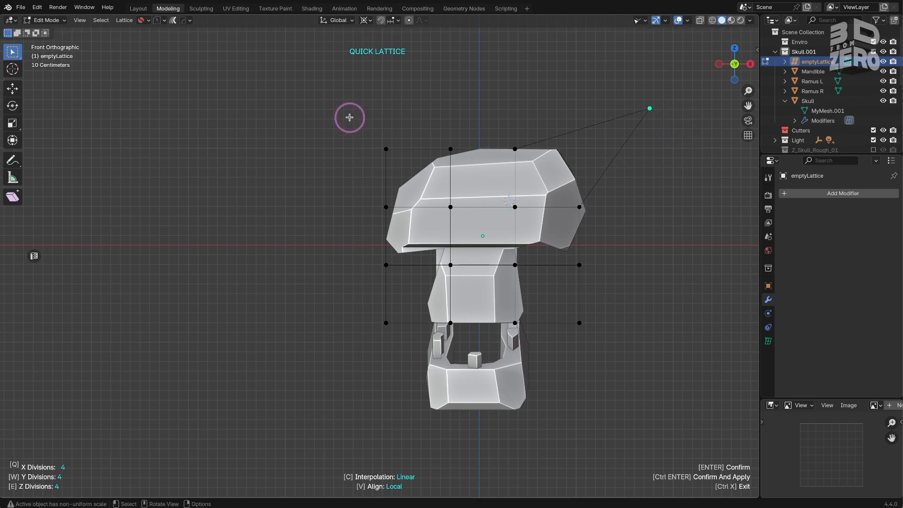
drag(348, 117, 418, 160)
key(g)
click(331, 126)
middle_drag(477, 176, 586, 228)
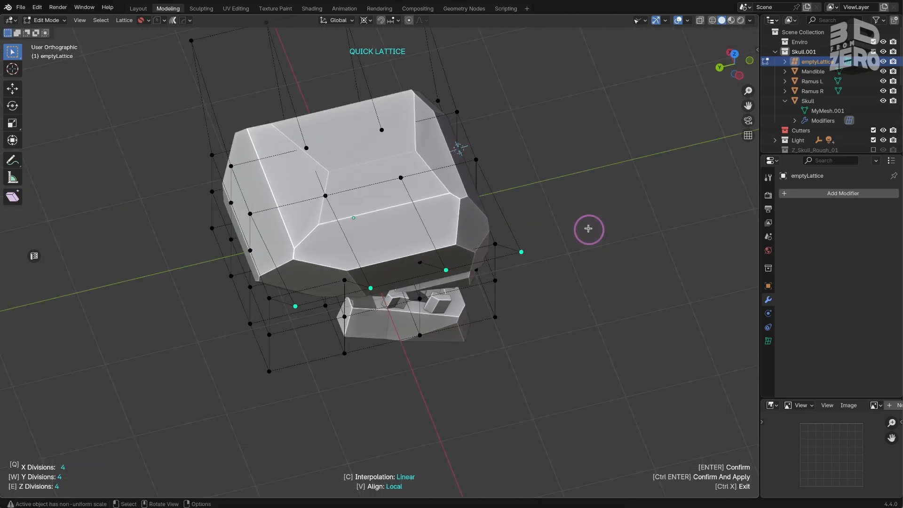
- In top view, move the lattice's upper corner points on both sides of the skull backward along Y
key(KP_7)
drag(601, 96, 654, 343)
key(g)
key(y)
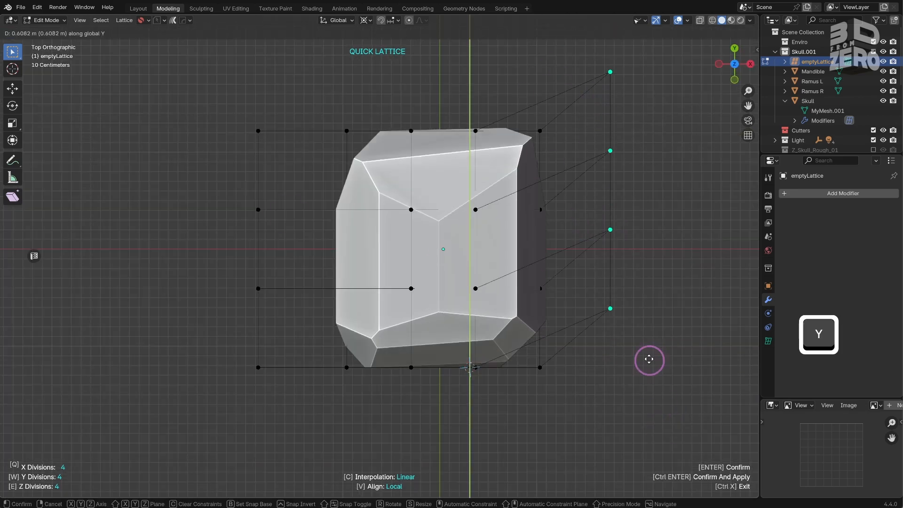
click(647, 281)
drag(216, 83, 308, 423)
key(g)
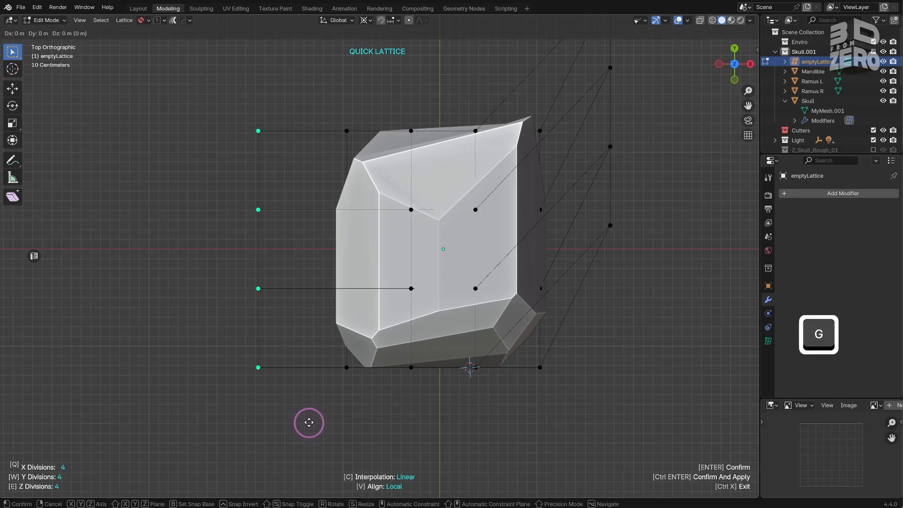
key(y)
click(301, 225)
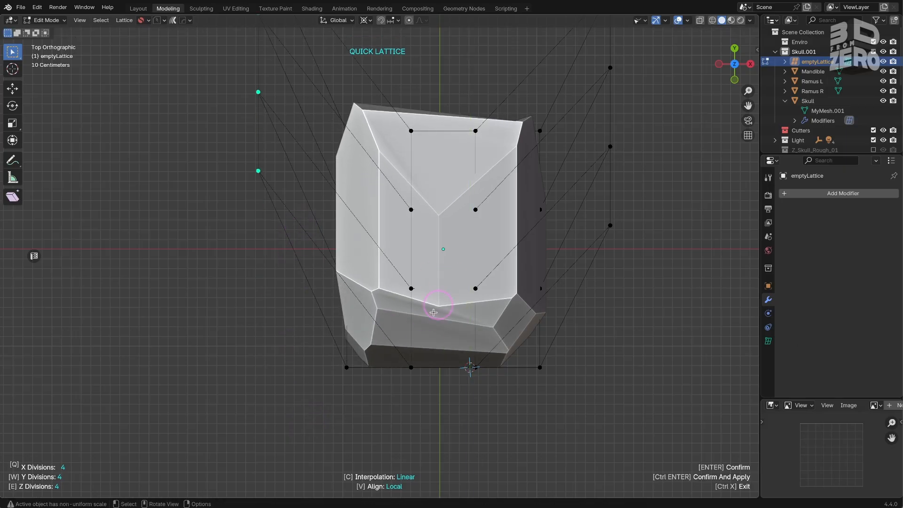
- Reduce the Quick Lattice to 3 divisions in X, Y and Z, confirm it, and inspect the skull up close
middle_drag(397, 320, 437, 310)
ctrl+scroll(436, 305, up, 5)
ctrl+scroll(436, 304, down, 6)
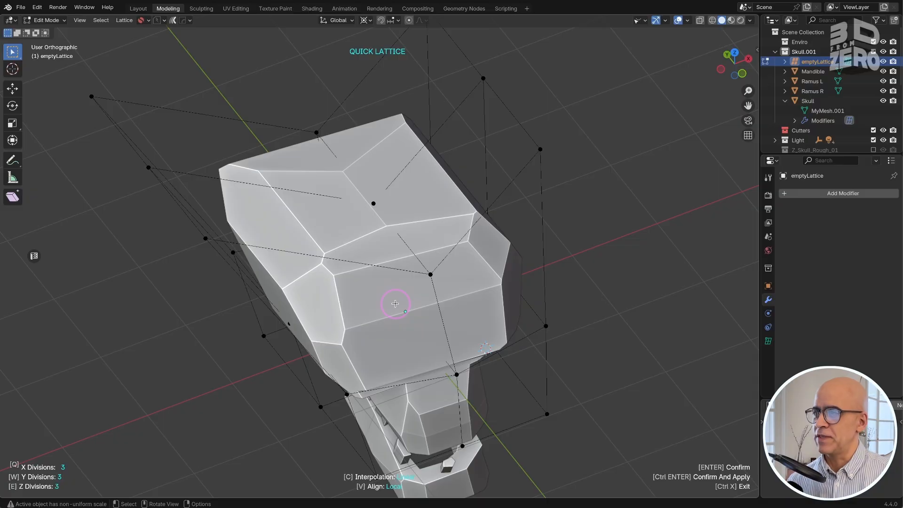
key(Return)
middle_drag(452, 336, 431, 268)
middle_drag(420, 262, 431, 245)
mouse_move(452, 293)
middle_down()
mouse_move(383, 287)
mouse_move(409, 256)
mouse_move(459, 293)
middle_up()
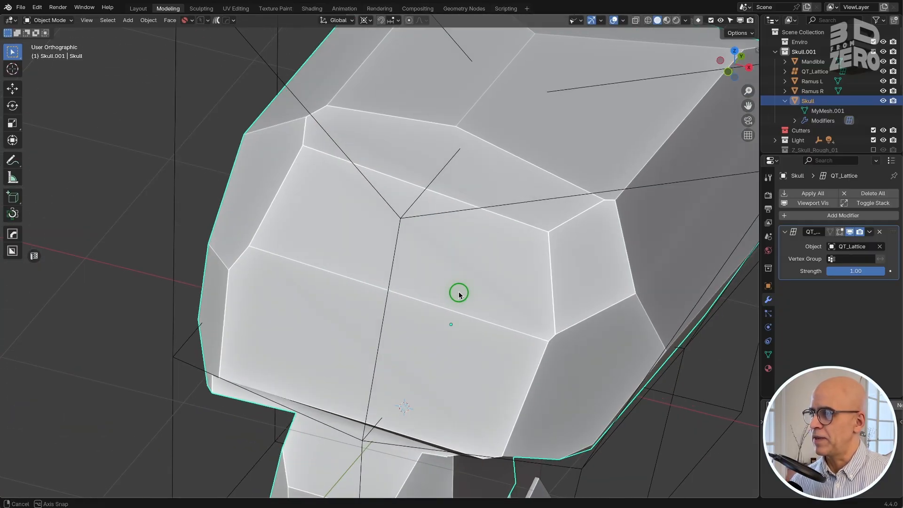
scroll(458, 291, down, 3)
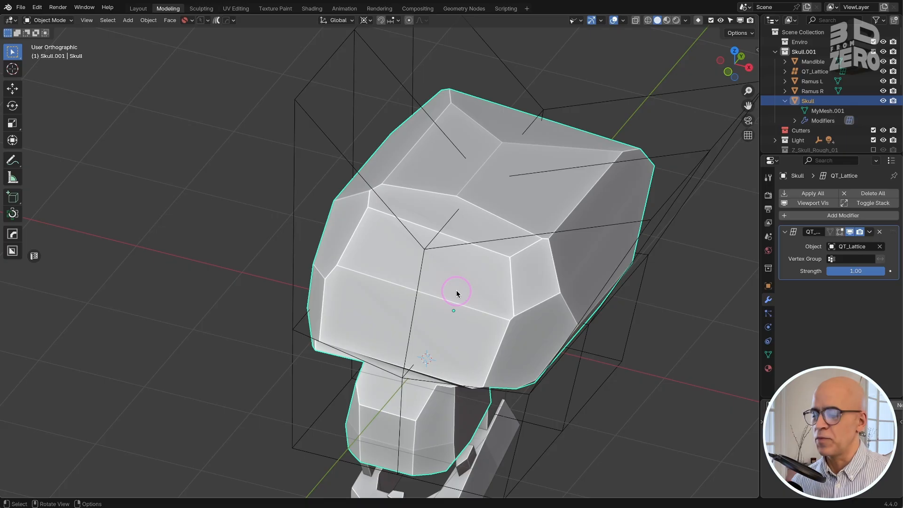
- Undo the lattice deformation and select the skull again
key(super)
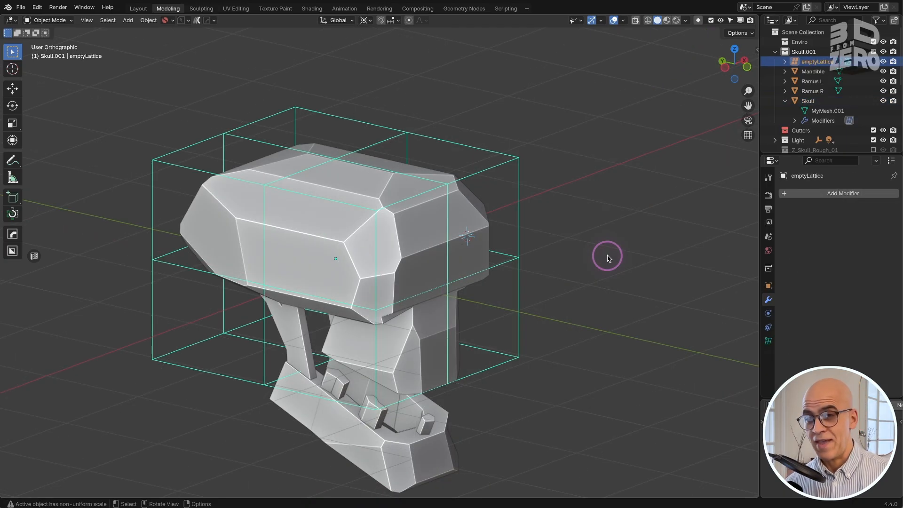
click(607, 258)
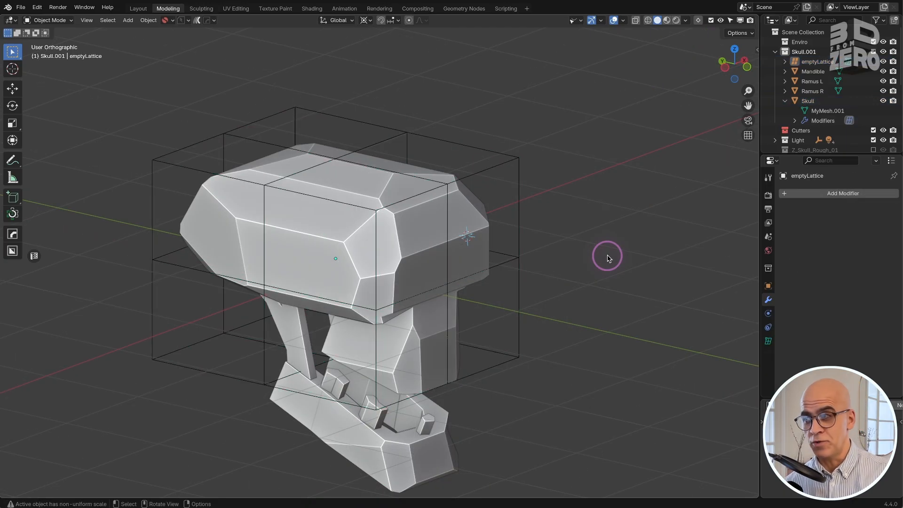
click(414, 234)
middle_drag(414, 234, 403, 250)
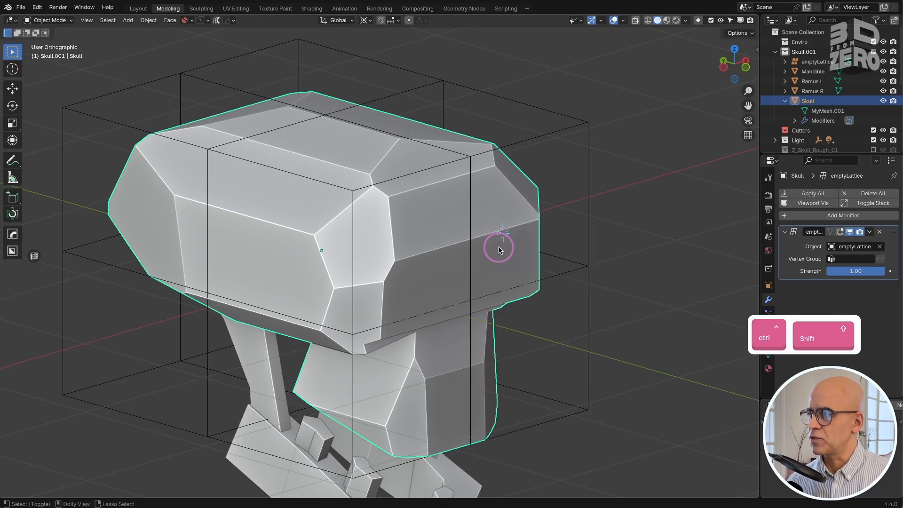
- Run Remesh Mod Macro on the skull with a coarse voxel size of 0.494 m
key(ctrl+shift+f)
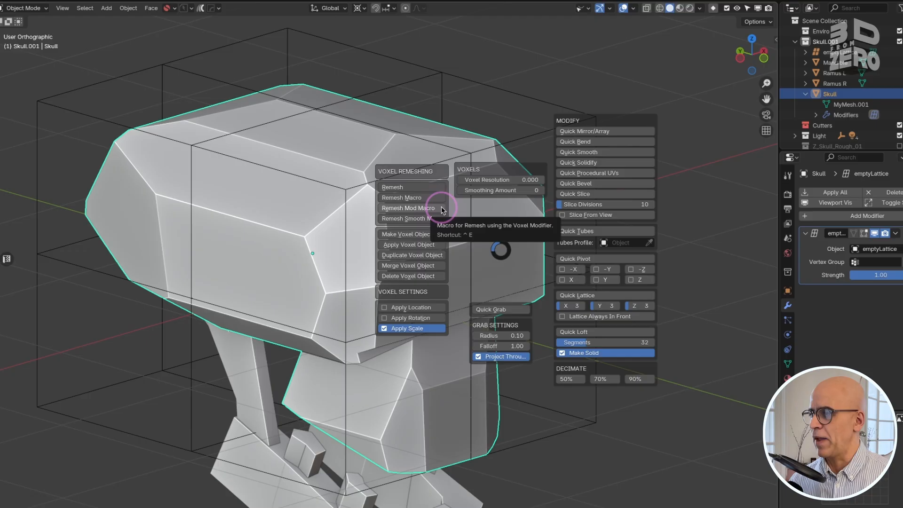
click(400, 202)
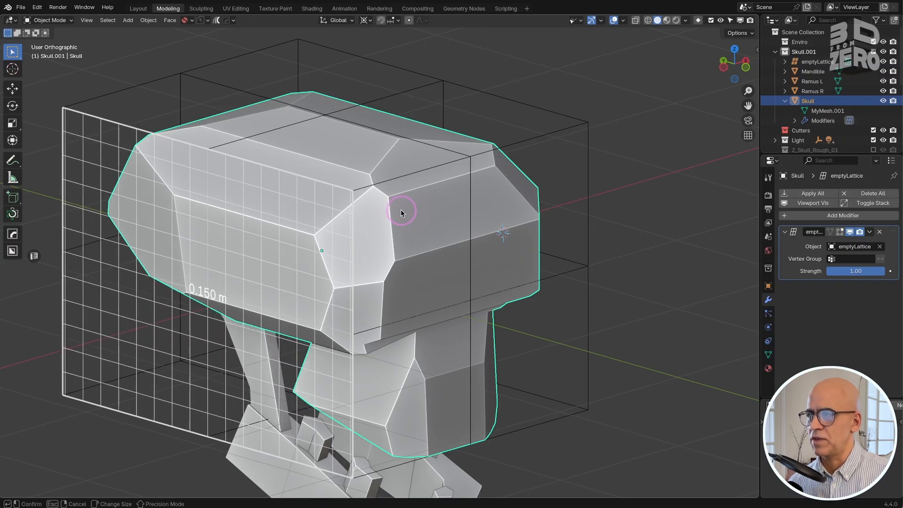
click(263, 201)
mouse_move(448, 253)
middle_down()
mouse_move(436, 253)
mouse_move(424, 236)
mouse_move(367, 228)
mouse_move(409, 244)
mouse_move(459, 246)
mouse_move(481, 234)
mouse_move(439, 244)
mouse_move(433, 263)
middle_up()
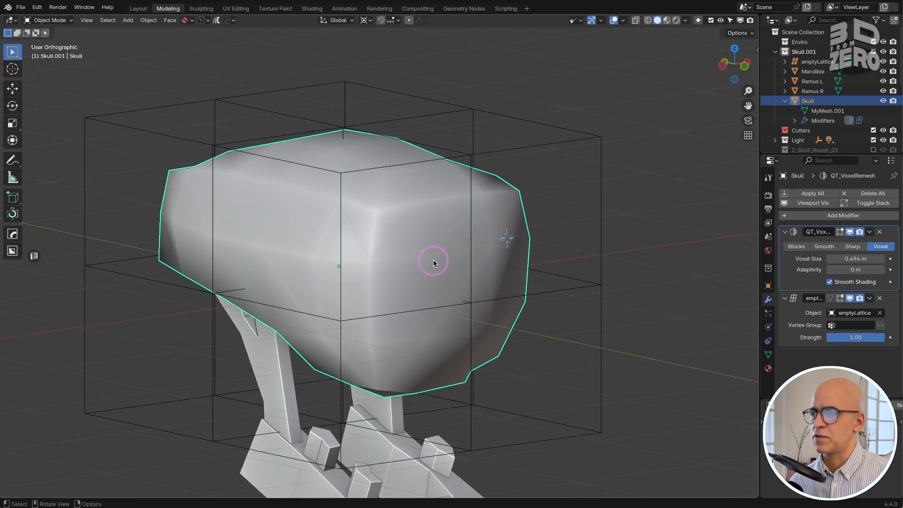
- Undo the coarse remesh and apply Remesh Mod Macro to the skull with a voxel size of 0.0494 m
key(super+z)
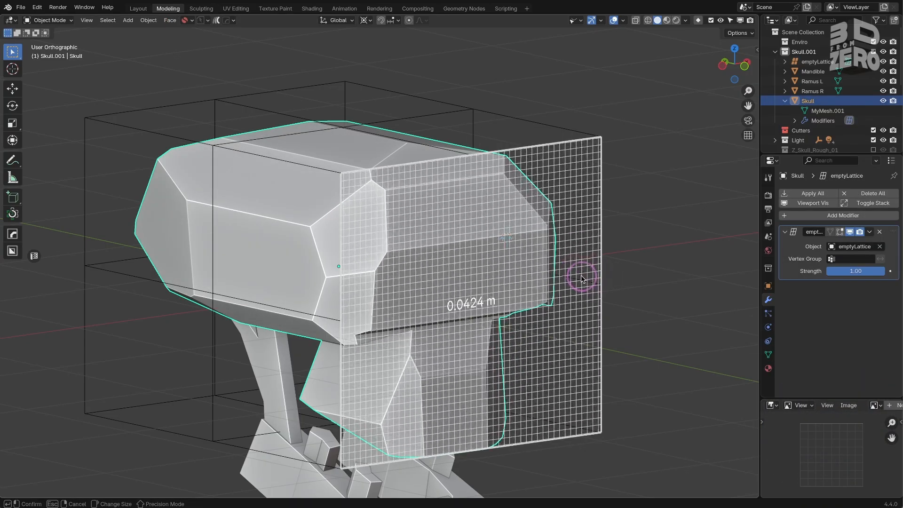
click(577, 278)
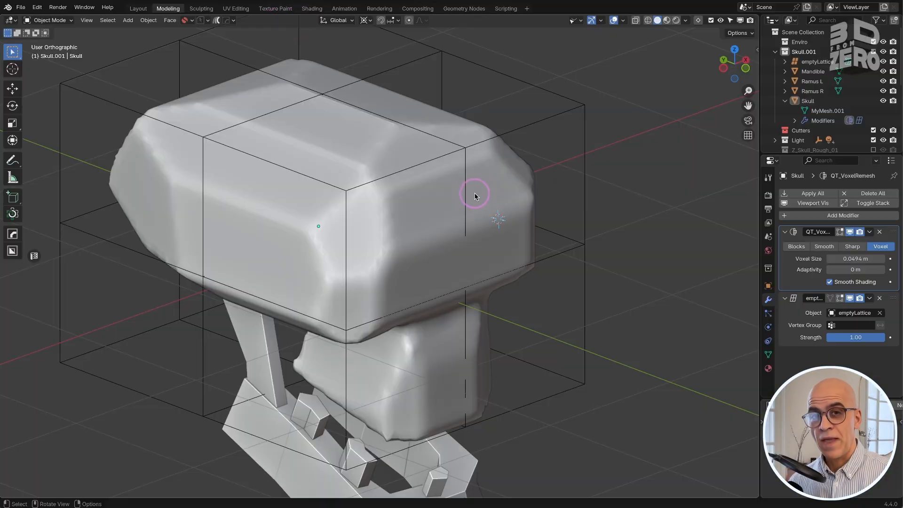
- Edit the lattice in front view and lower all its points on the skull's +X side along Z
scroll(456, 198, down, 3)
click(528, 146)
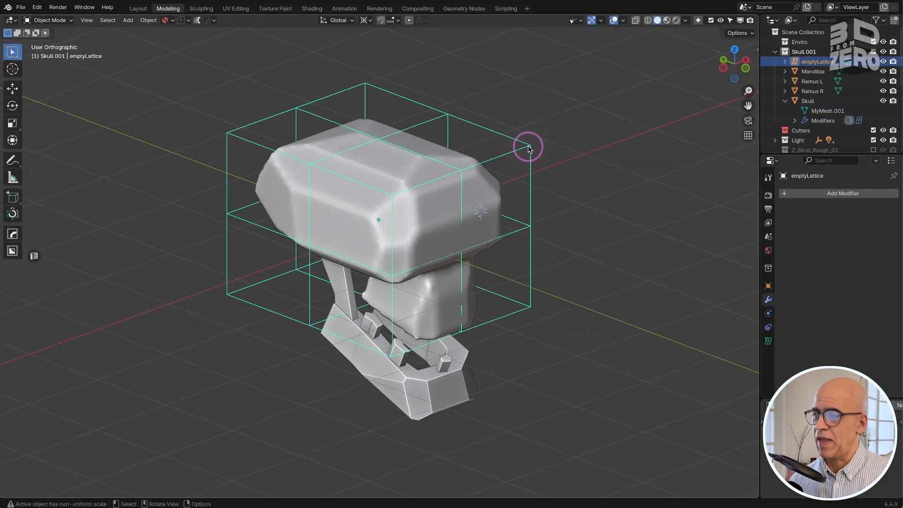
key(Tab)
key(KP_1)
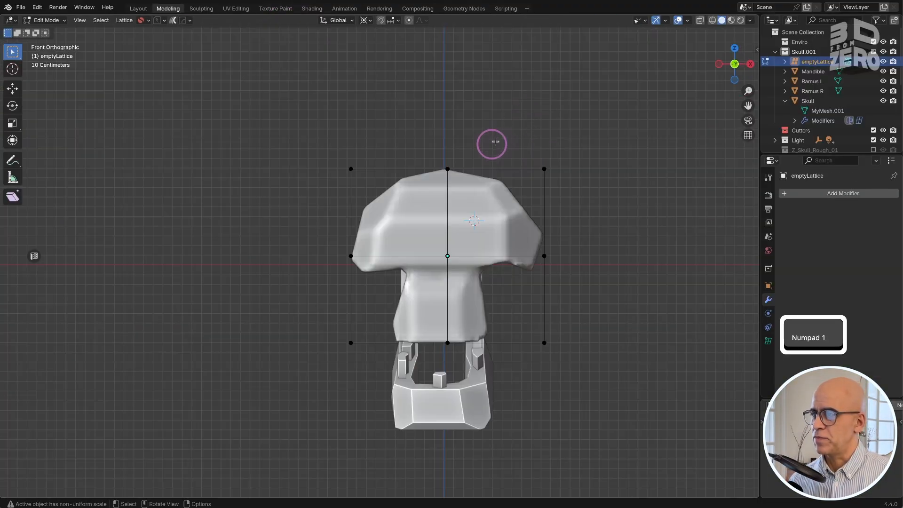
drag(501, 132, 608, 305)
key(g)
key(z)
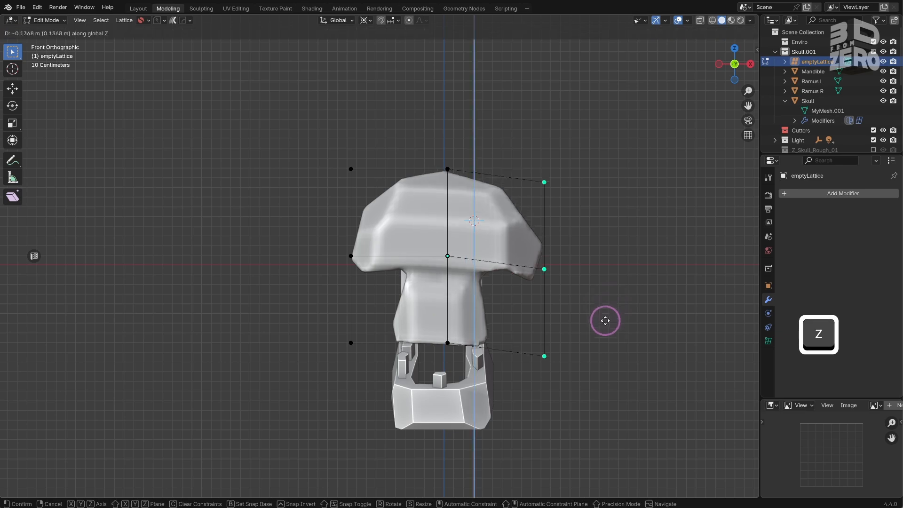
click(604, 329)
- In top view, move the lattice's +X side points about 0.67 m back along Y, and shift the -X side points back too
key(KP_7)
key(g)
key(y)
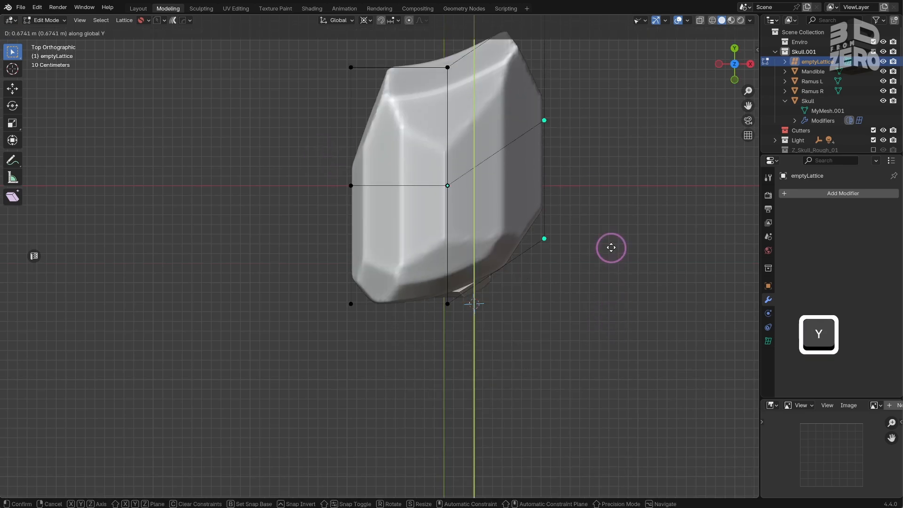
click(610, 248)
drag(332, 56, 367, 334)
key(g)
key(y)
click(362, 281)
middle_drag(362, 281, 397, 99)
scroll(432, 257, up, 4)
mouse_move(432, 257)
middle_down()
mouse_move(528, 275)
mouse_move(419, 258)
middle_up()
- Move the lattice's upper points on the skull's -X side along Z and leave lattice editing
key(KP_1)
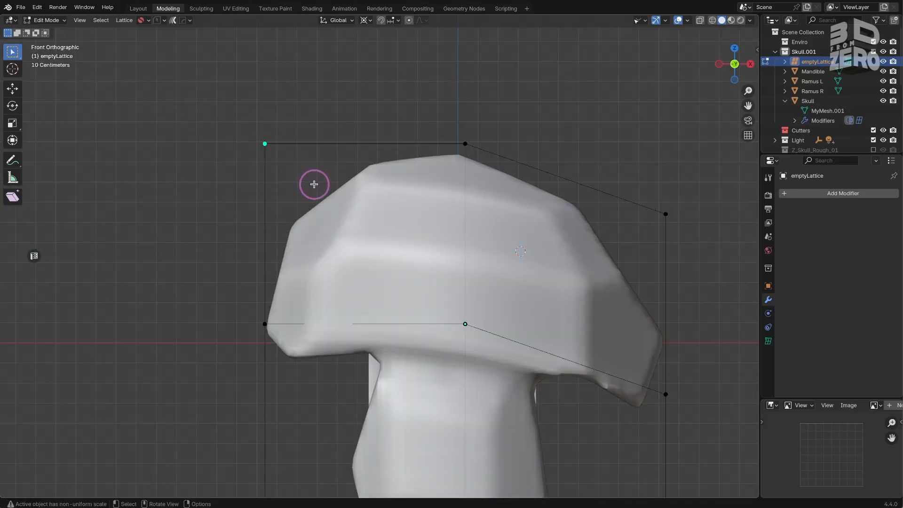
middle_drag(313, 183, 317, 138)
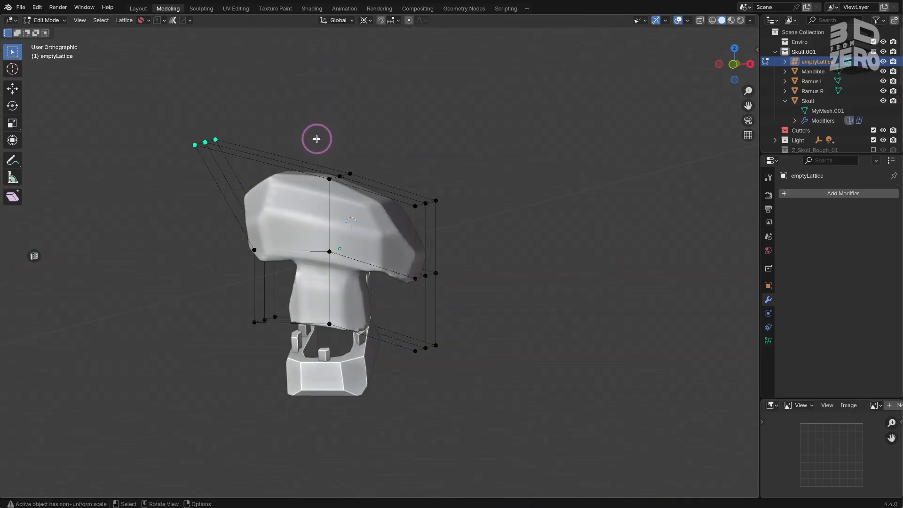
key(g)
key(z)
click(351, 148)
middle_drag(327, 188, 373, 259)
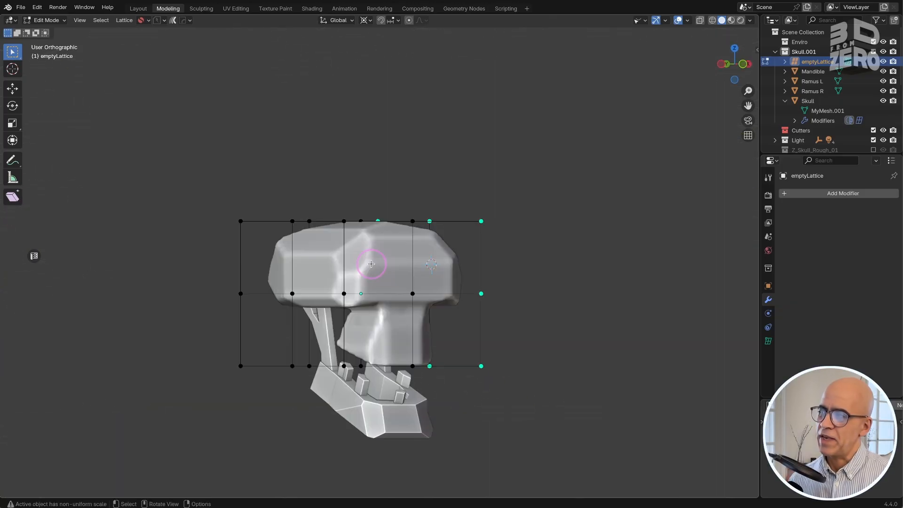
key(Tab)
- Select the skull, search the add-on preferences for Bool Tool, and review its status and settings
click(390, 255)
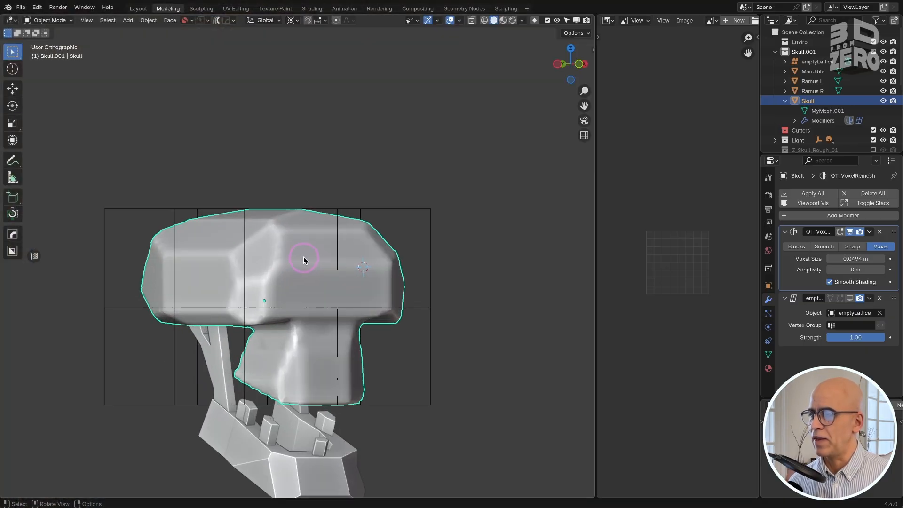
key(super+comma)
click(263, 149)
text(boo)
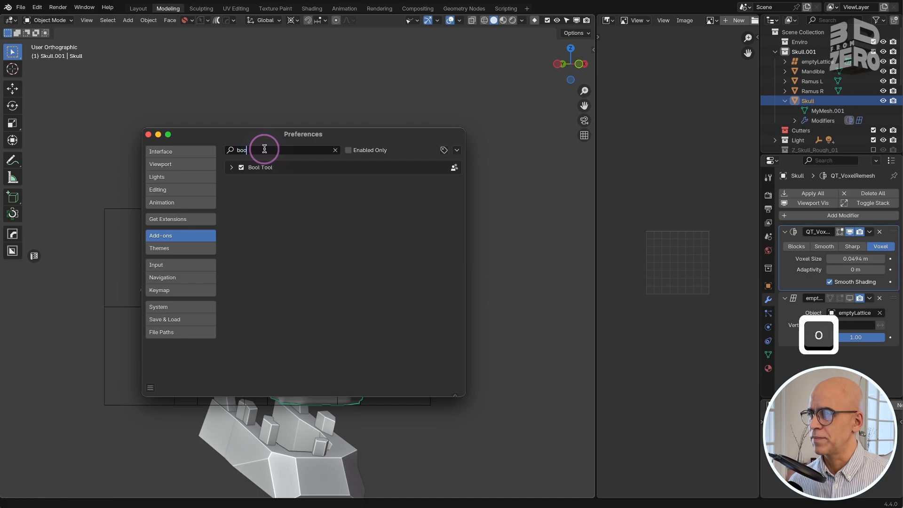
click(231, 168)
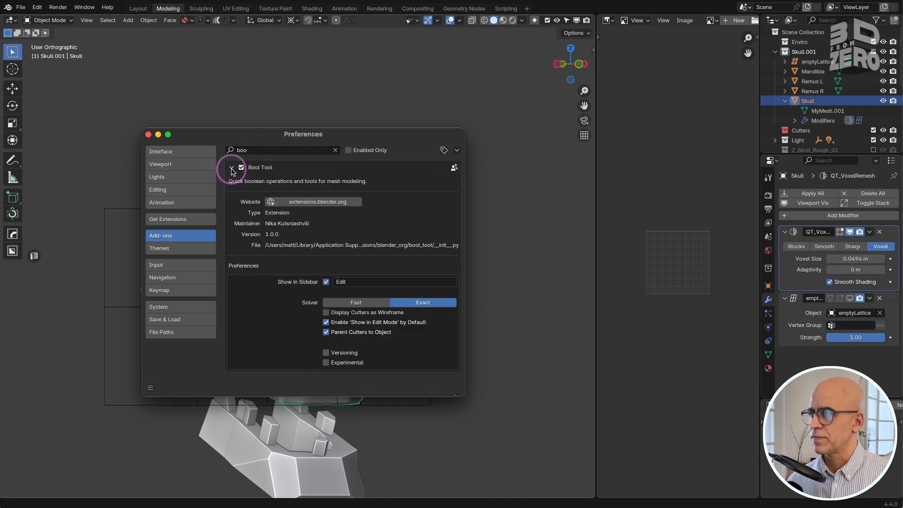
click(148, 135)
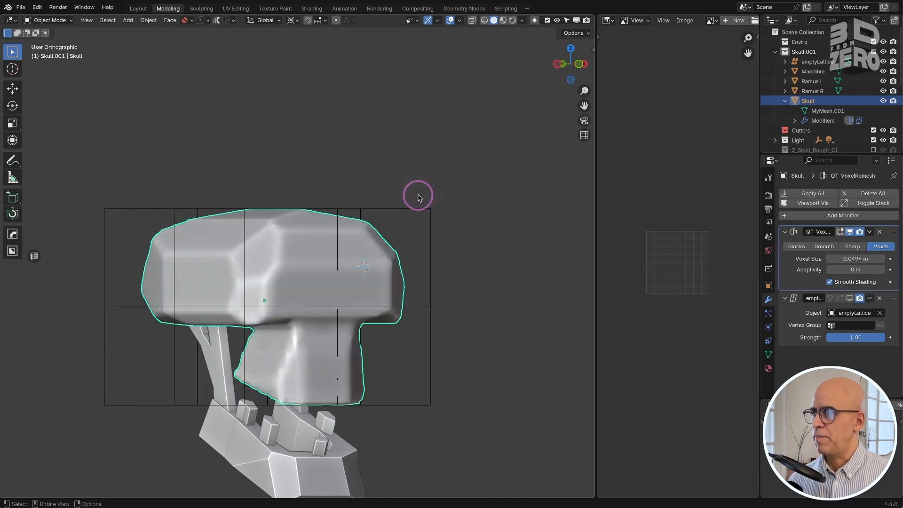
- Remove the empty image editor beside the 3D viewport so the viewport regains its full width
middle_drag(386, 252, 282, 262)
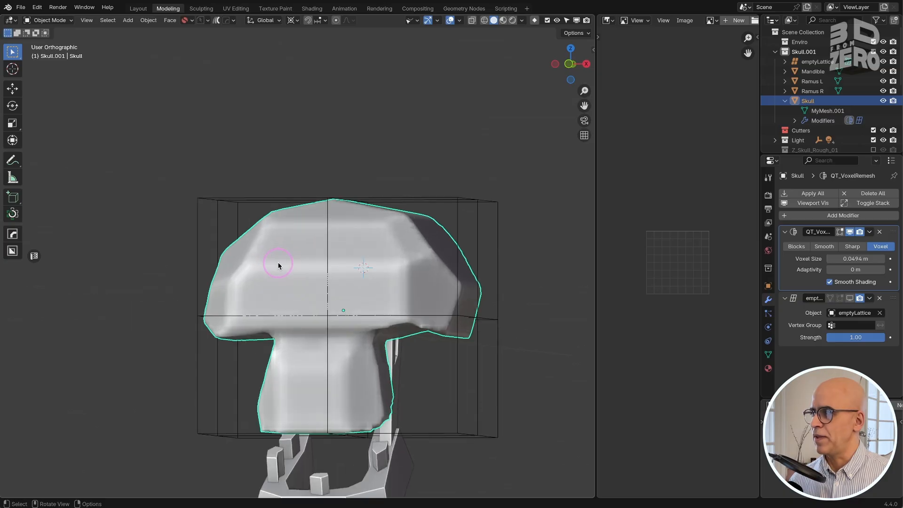
scroll(280, 272, up, 4)
scroll(280, 273, down, 1)
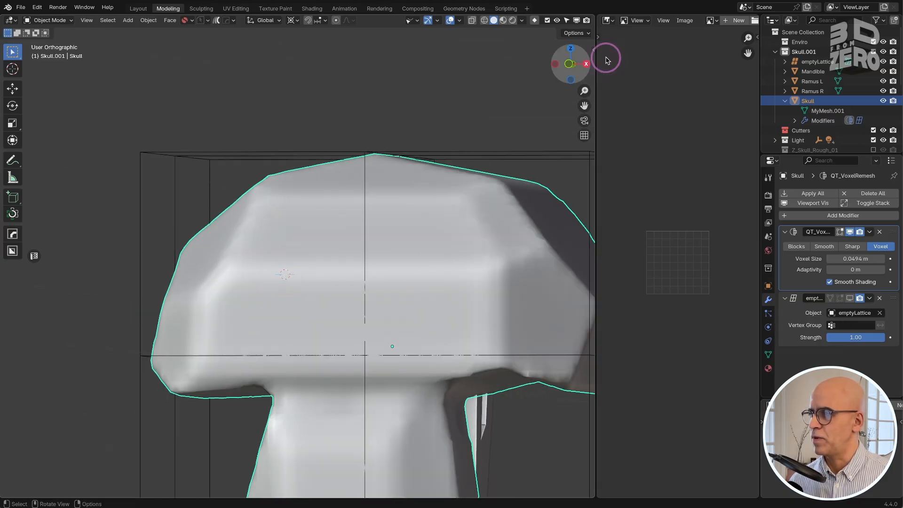
drag(595, 18, 600, 18)
scroll(427, 259, down, 4)
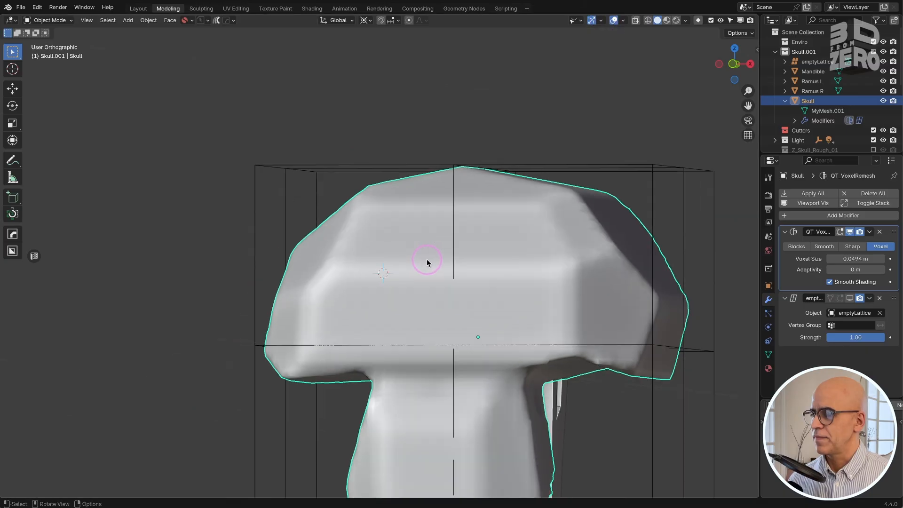
- Add a UV sphere in front of the skull and rename it Eye_Cutter
key(shift+a)
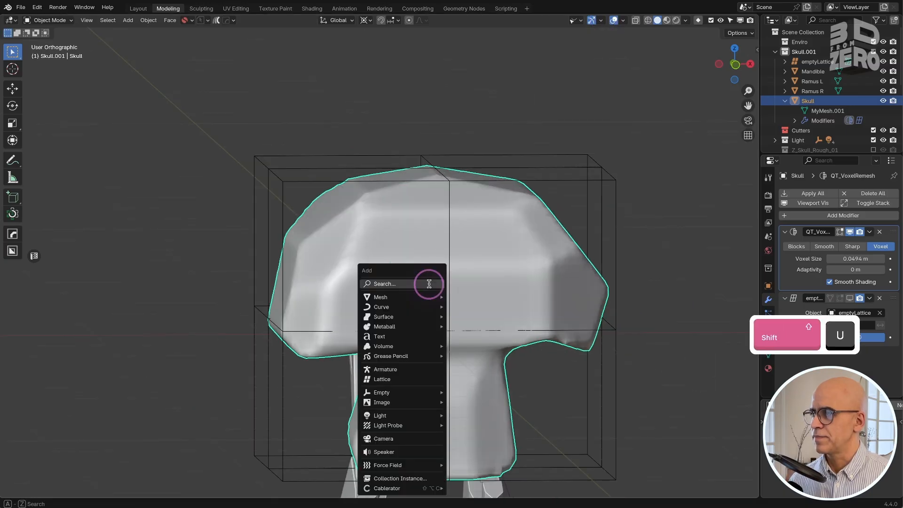
text(uv)
key(Return)
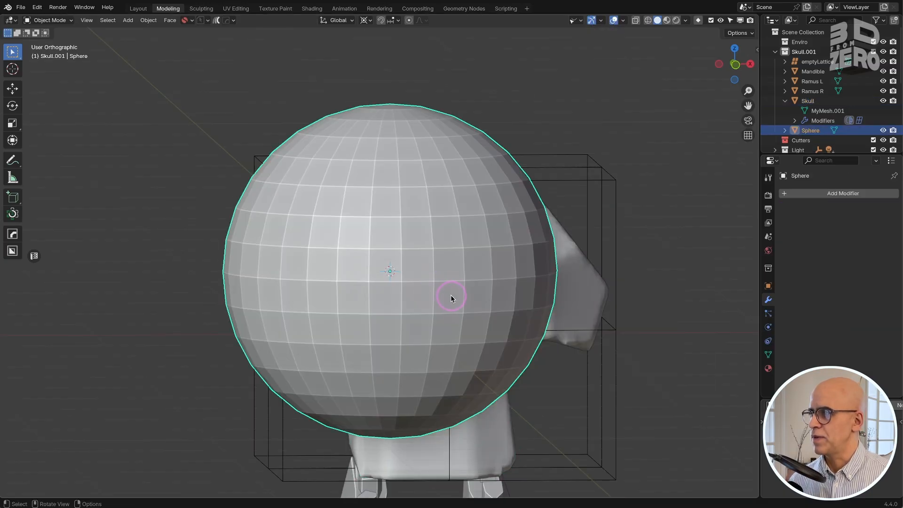
key(F2)
text(E)
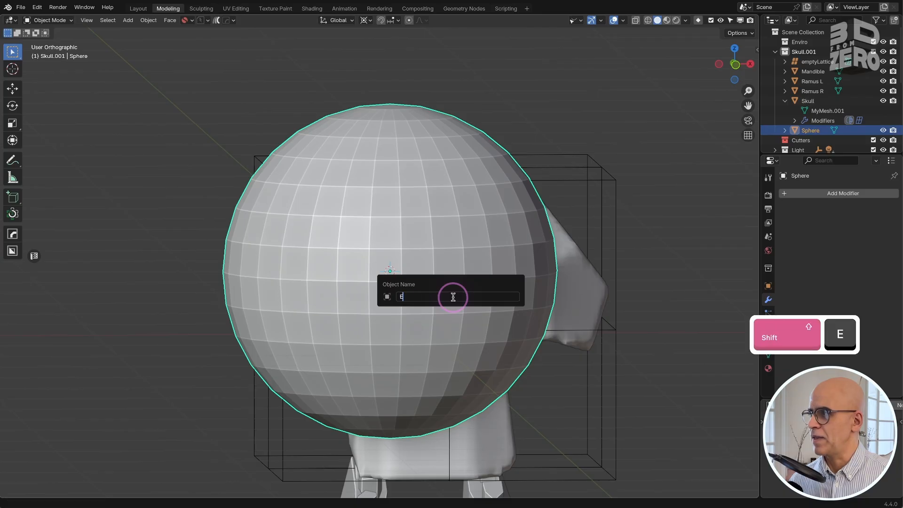
text(ye_Cutter)
key(Return)
- Scale the Eye_Cutter sphere down to eye-socket size and move it back until it overlaps the skull's front face
key(KP_1)
key(s)
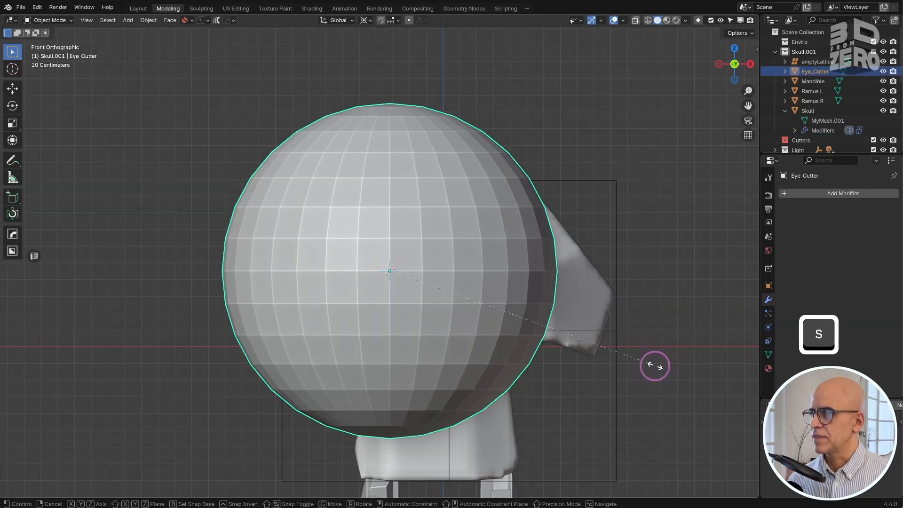
click(429, 323)
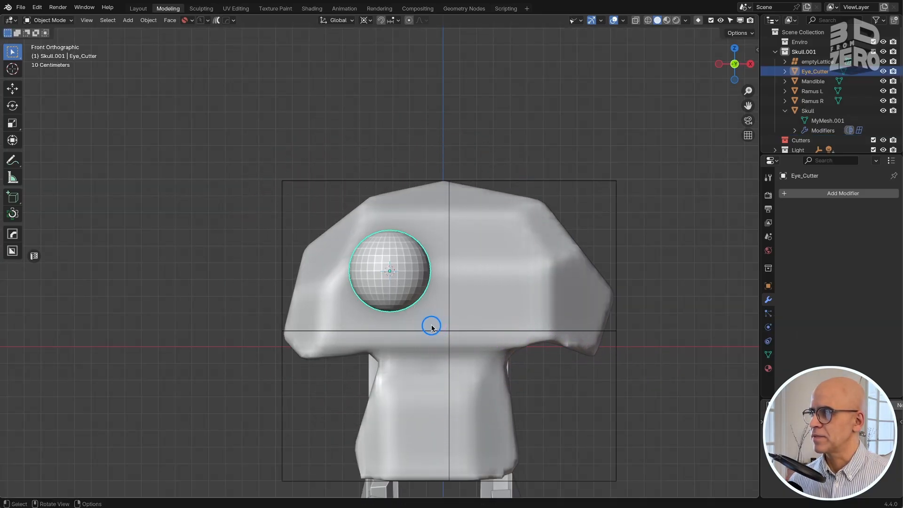
key(KP_3)
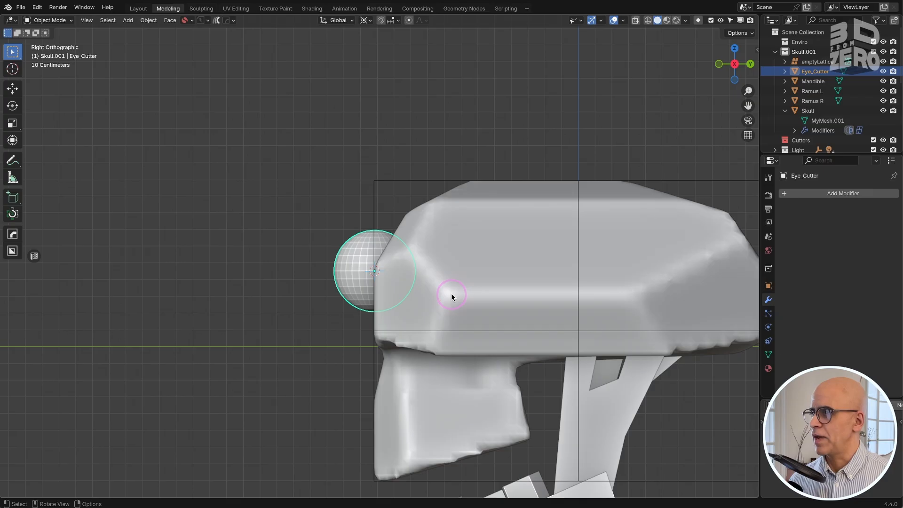
key(g)
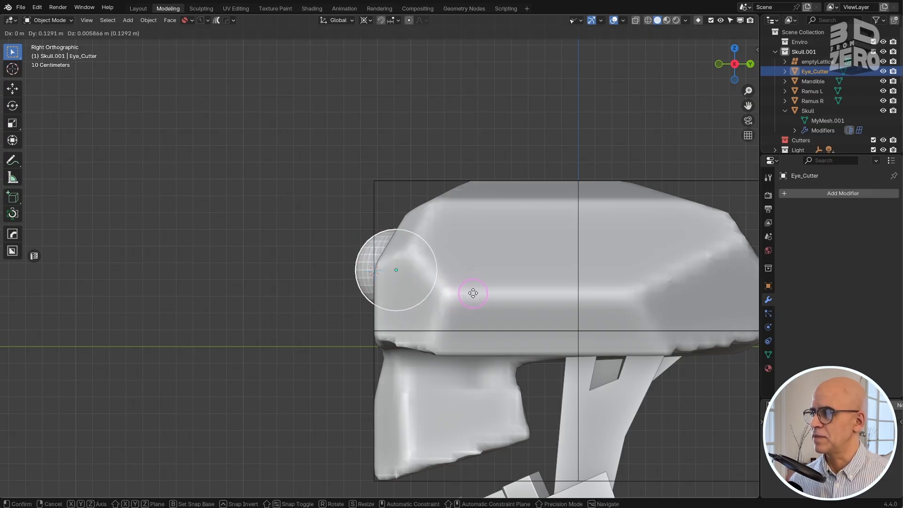
click(470, 291)
- Cut the Eye_Cutter sphere out of the skull with a difference boolean, collapse the modifier stack and expand that boolean's settings
key(KP_1)
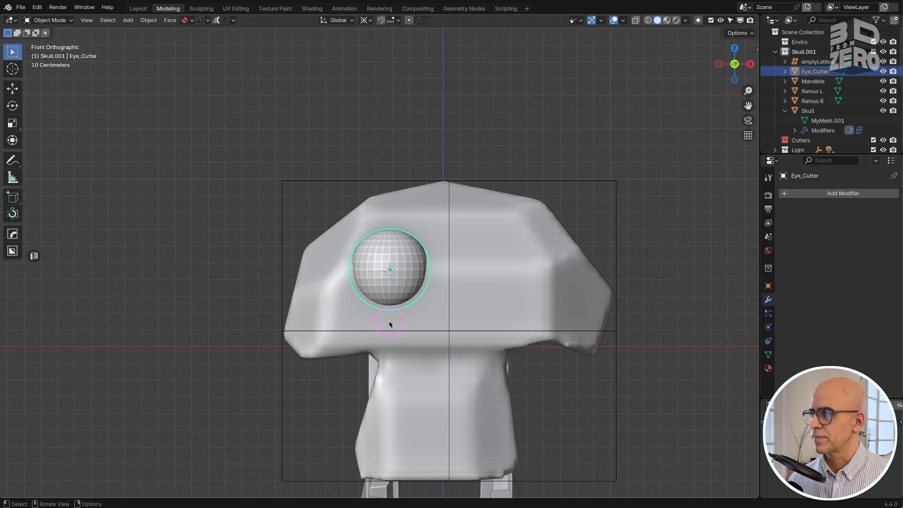
shift+click(483, 233)
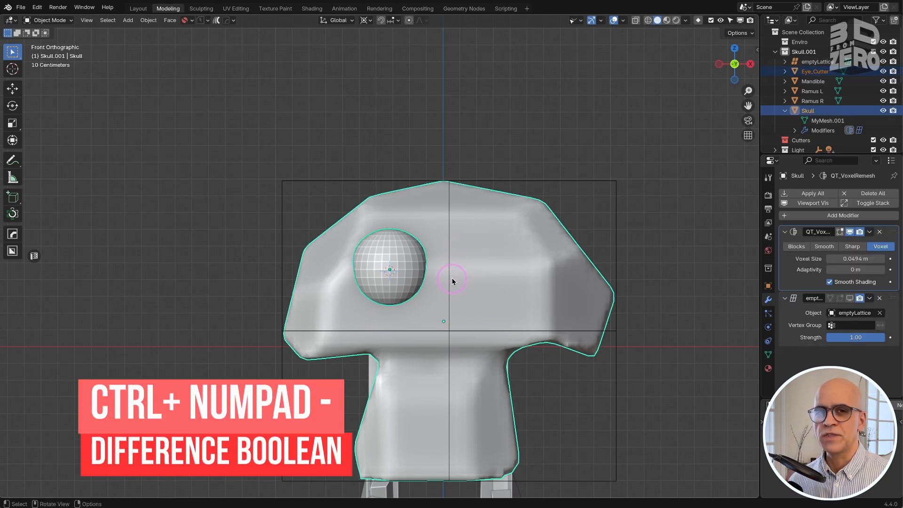
key(ctrl+KP_Subtract)
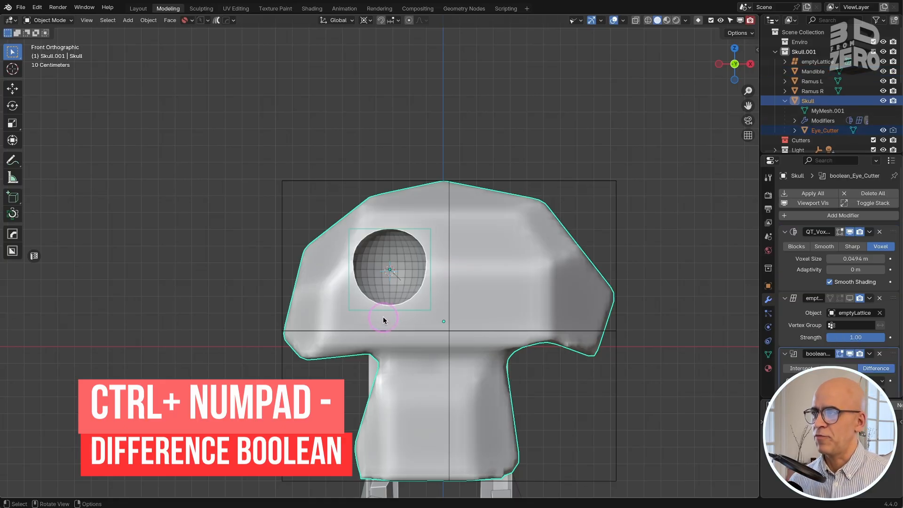
click(863, 203)
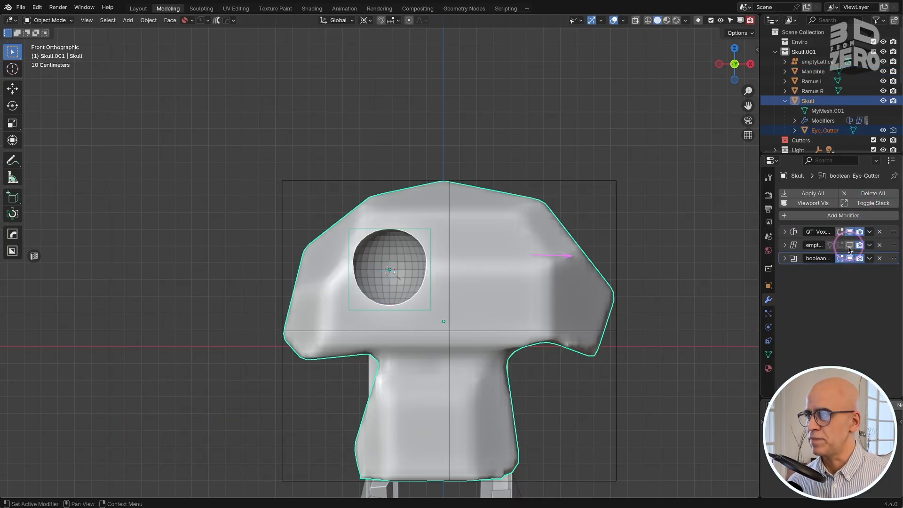
click(785, 258)
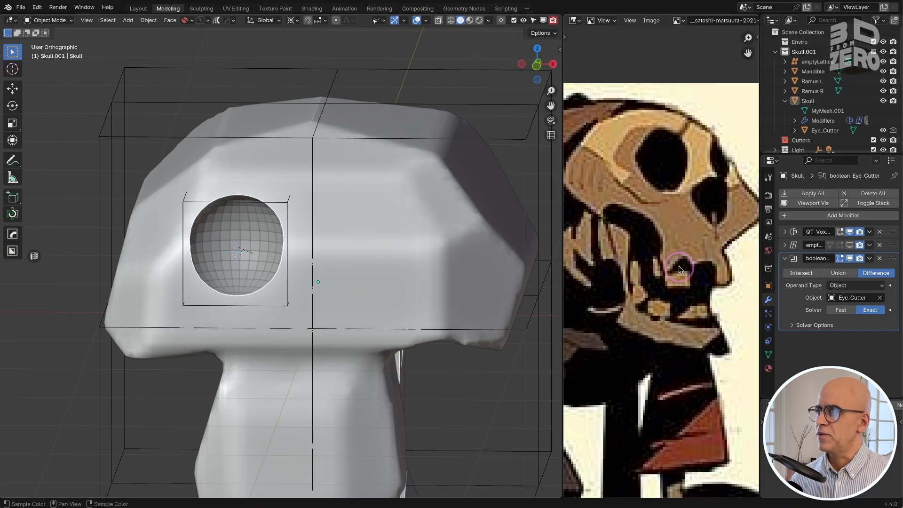
- Give the Eye_Cutter a Quick Lattice with 3 divisions per axis and Lattice Always In Front enabled
ctrl+middle_drag(654, 159, 665, 187)
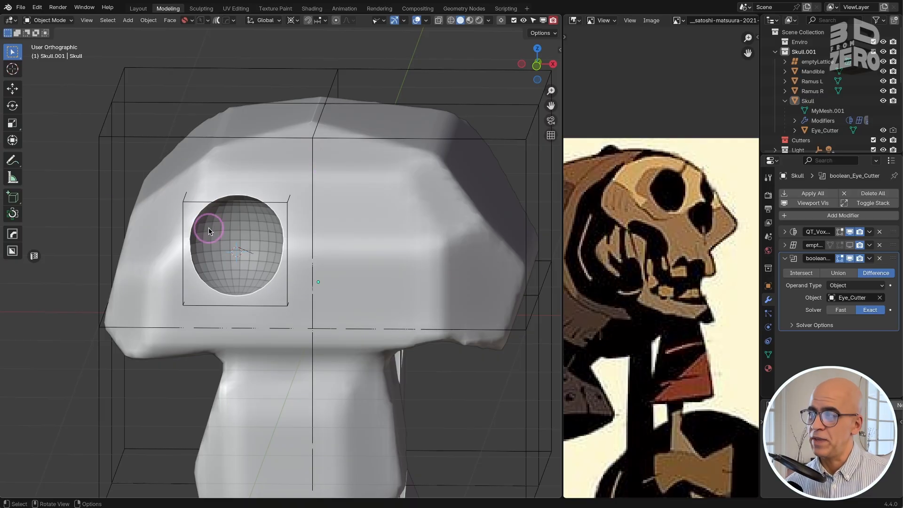
click(194, 200)
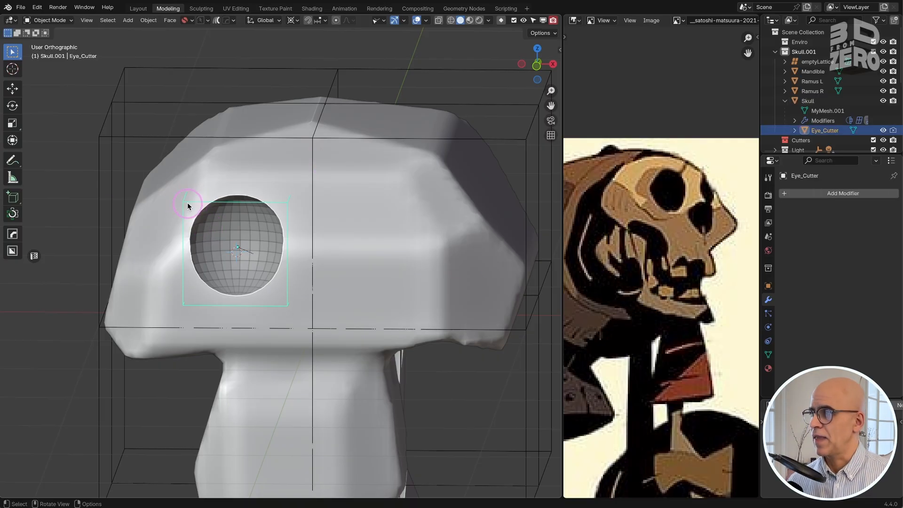
key(KP_1)
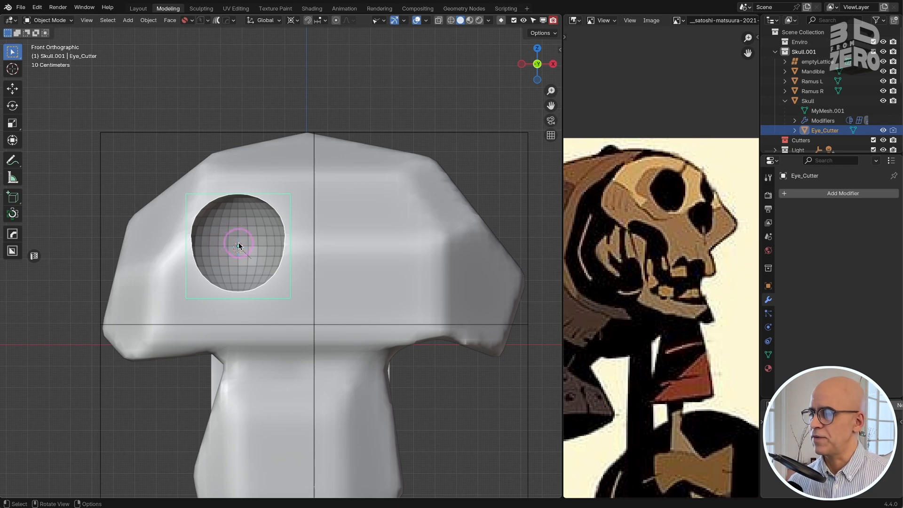
key(ctrl+shift)
key(ctrl+shift+f)
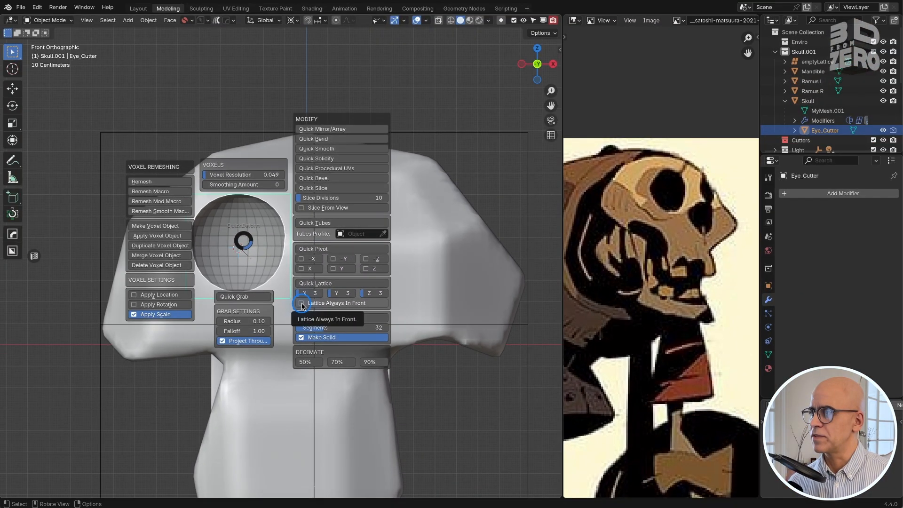
key(Escape)
key(ctrl+shift+f)
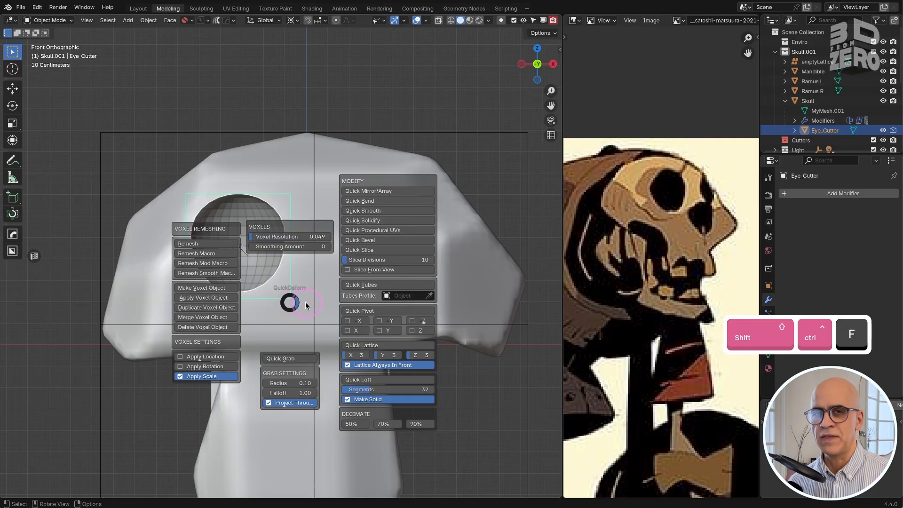
click(413, 346)
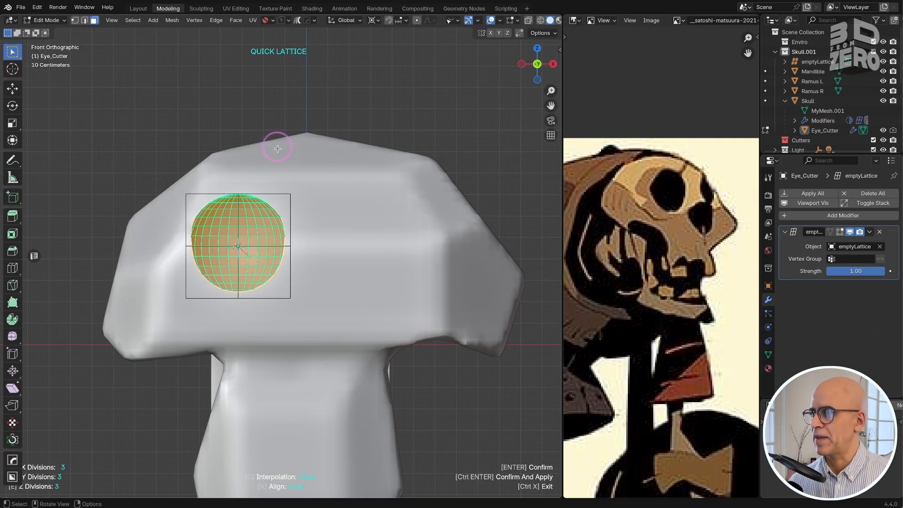
- Leave mesh editing, select the Eye_Cutter together with its lattice, and duplicate both about 0.48 m along X for the second eye
middle_drag(283, 193, 306, 209)
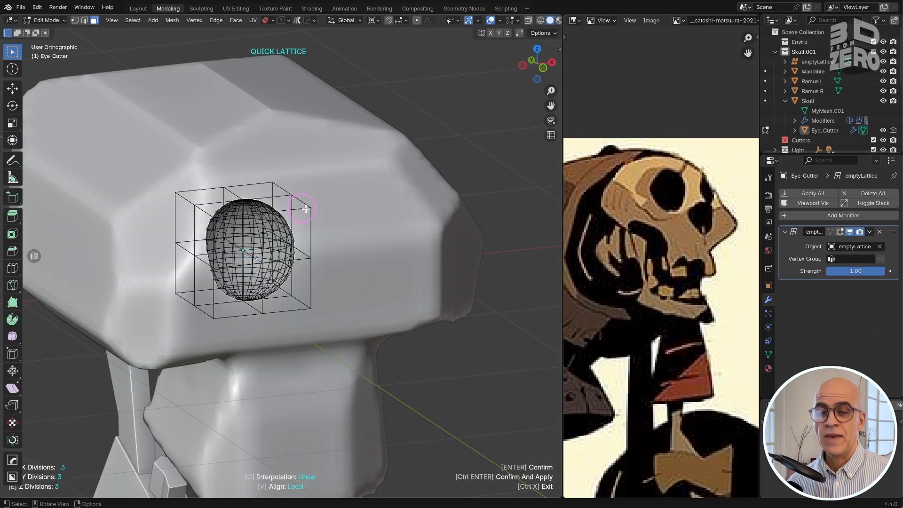
key(Tab)
click(292, 159)
click(307, 208)
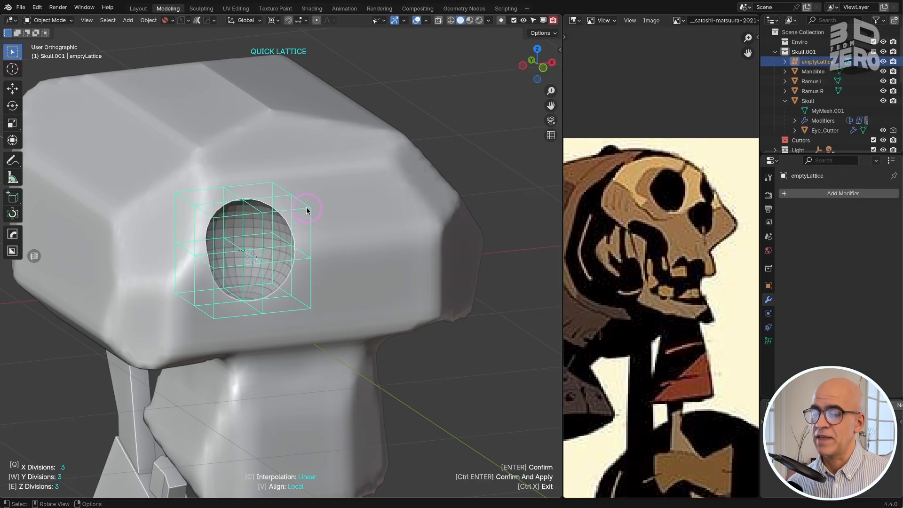
middle_drag(293, 265, 292, 236)
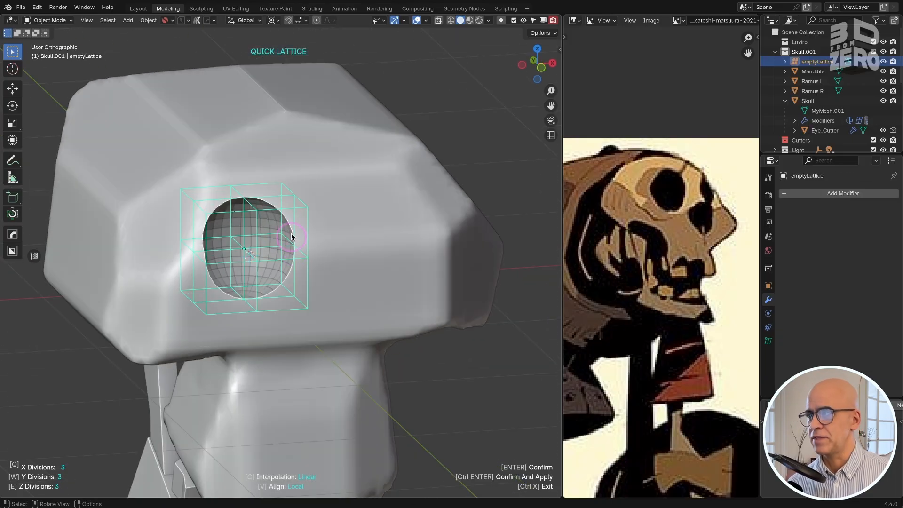
super+click(825, 130)
key(KP_1)
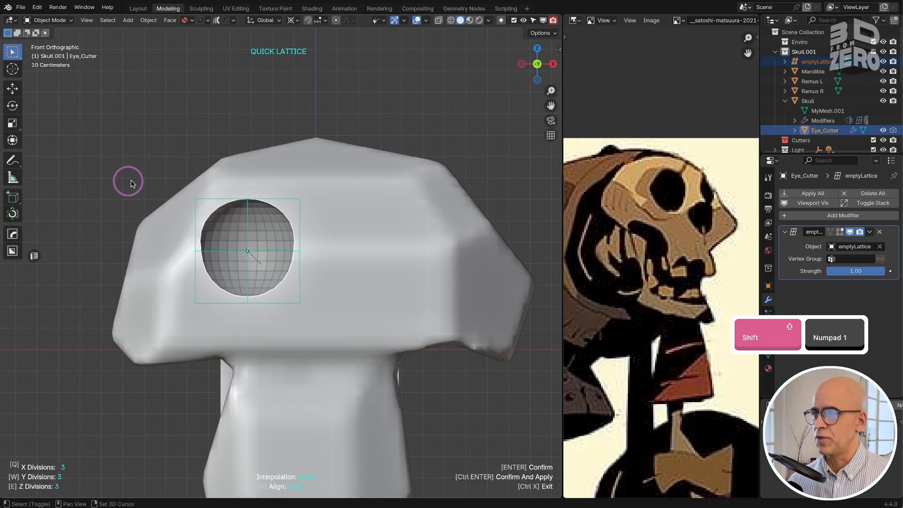
key(shift+d)
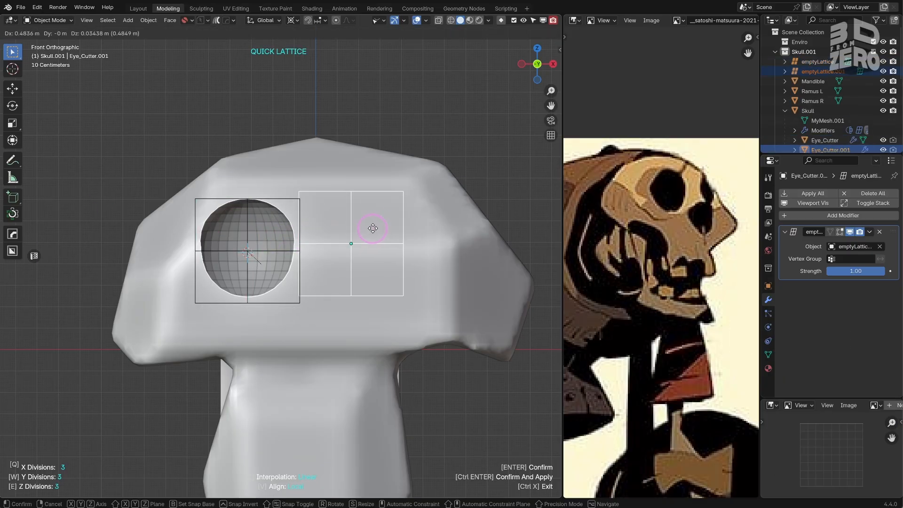
click(371, 229)
- Add the skull to the selection and subtract the duplicated eye cutter from it with a difference boolean
middle_drag(371, 229, 335, 174)
shift+middle_drag(342, 212, 298, 307)
shift+click(302, 328)
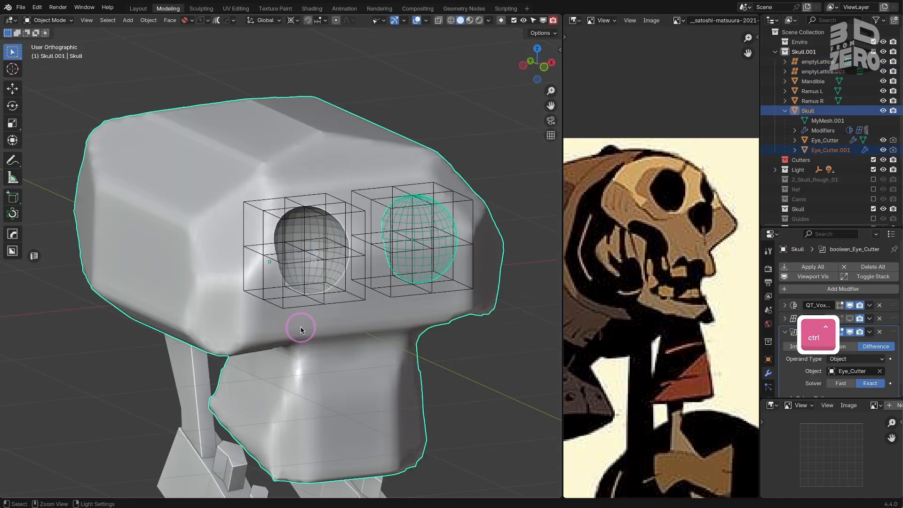
key(ctrl+KP_Subtract)
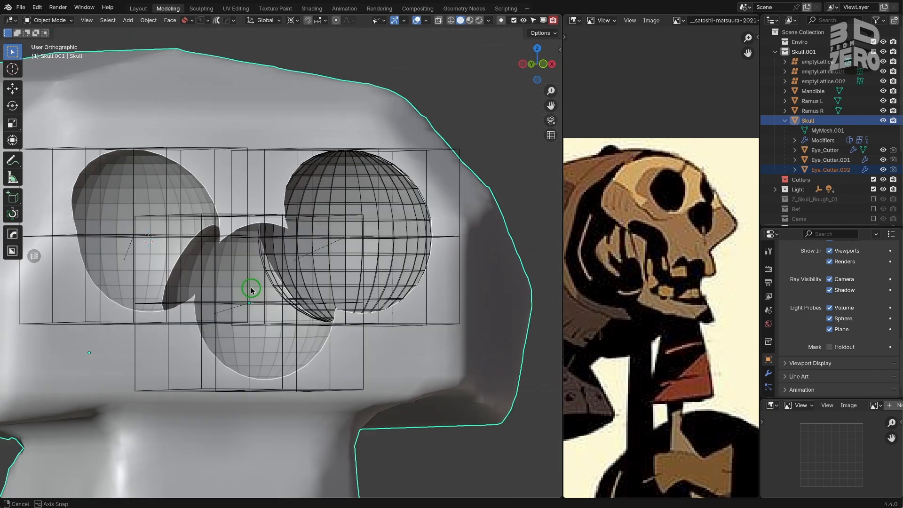
- Shape the first eye socket by moving its lattice's upper inner points and its lower points towards -X
key(g)
key(x)
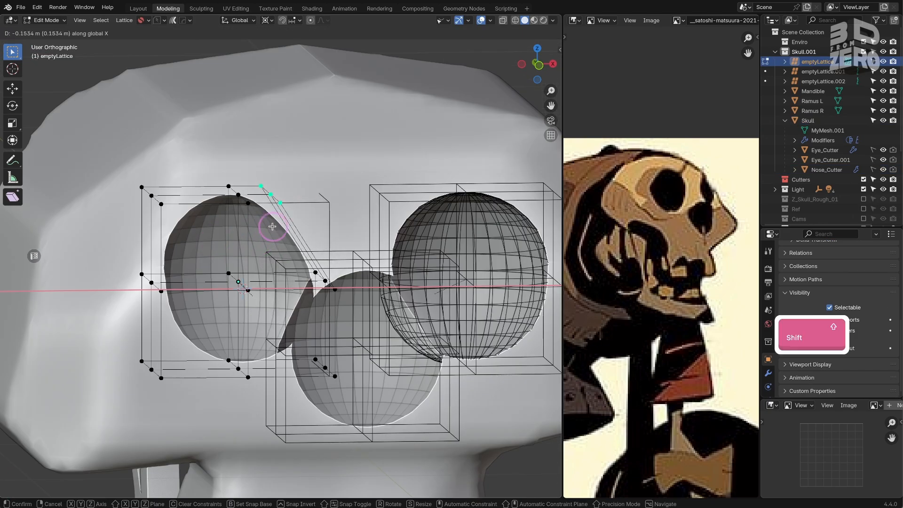
key(g)
key(x)
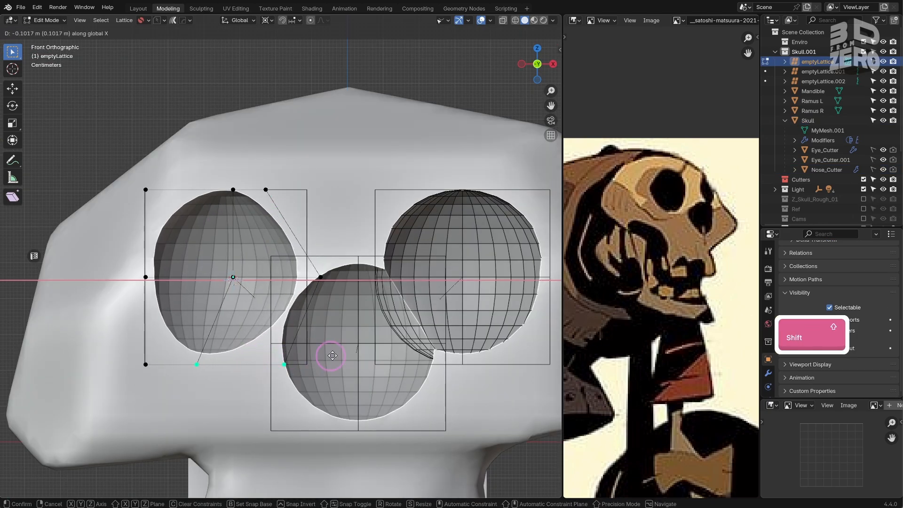
- Scale down the second eye cutter's lattice and taper the nose cutter by scaling its lattice's lower points to about 0.32
key(s)
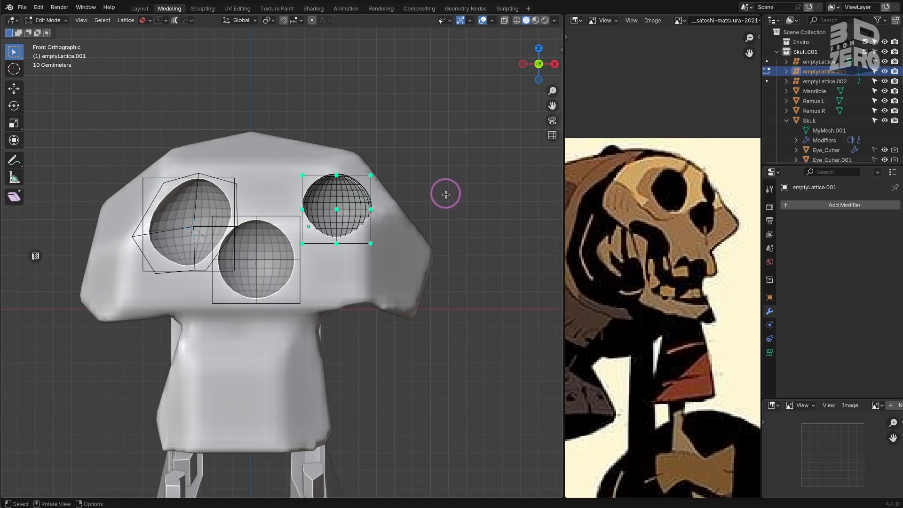
key(s)
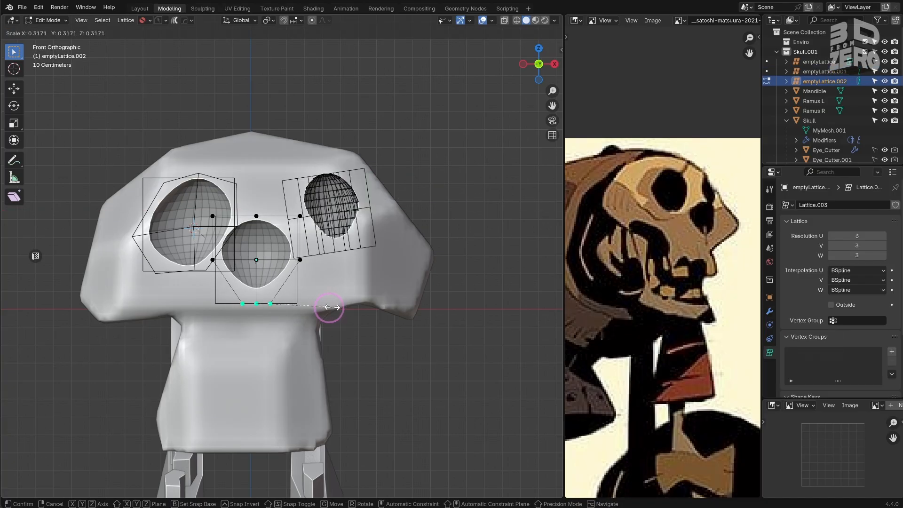
click(328, 312)
key(s)
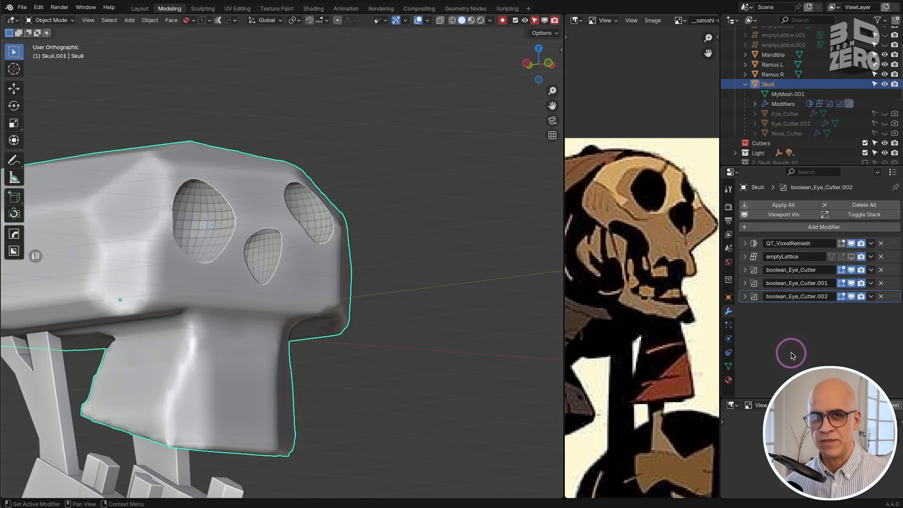
- Move the skull's QT_VoxelRemesh modifier to the end of the stack, below the three eye-cutter booleans
middle_drag(310, 179, 274, 283)
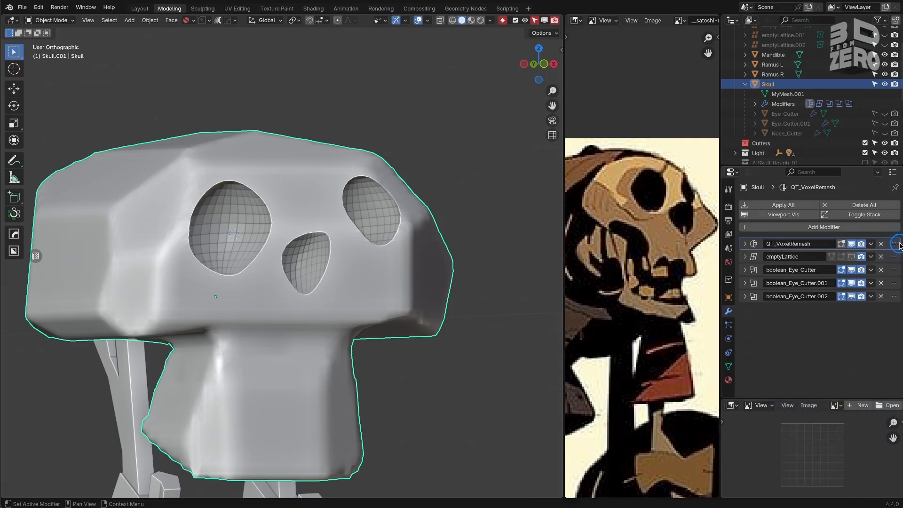
drag(899, 245, 881, 308)
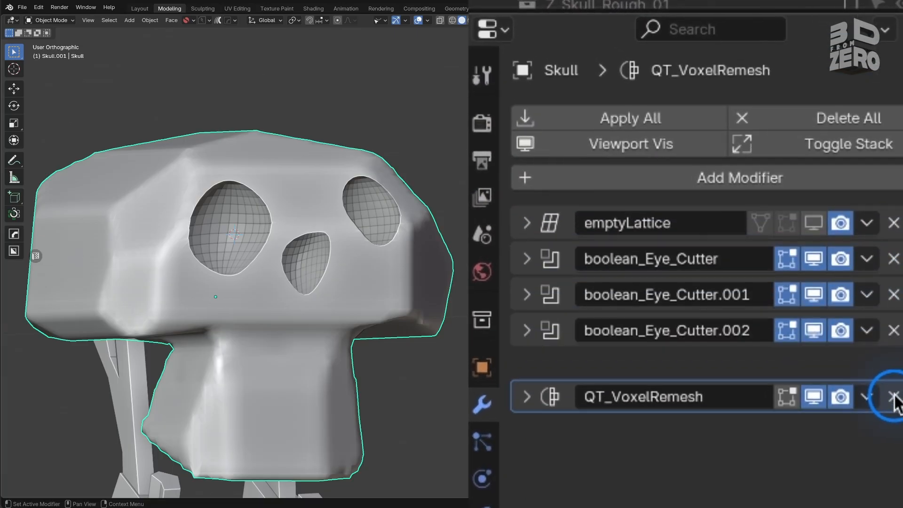
drag(896, 405, 871, 415)
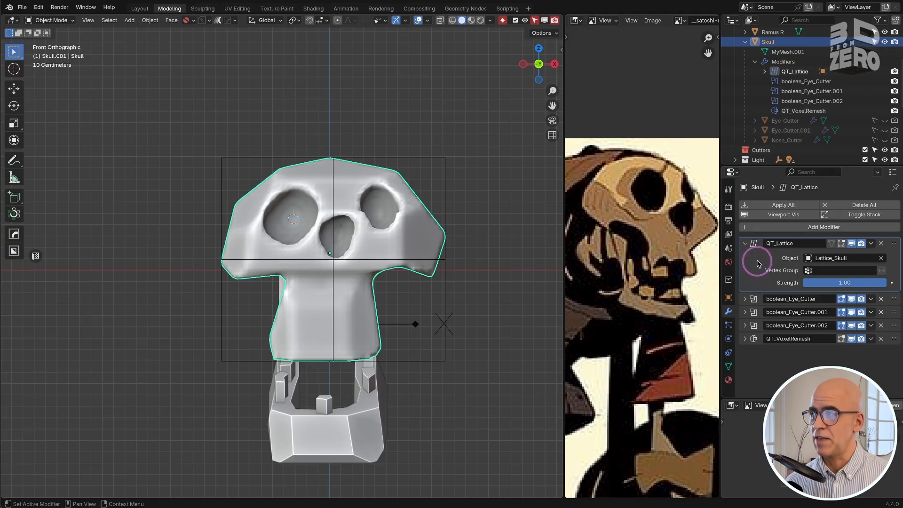
- Edit Lattice_Skull and move its upper +X corner points outward and upward
click(436, 160)
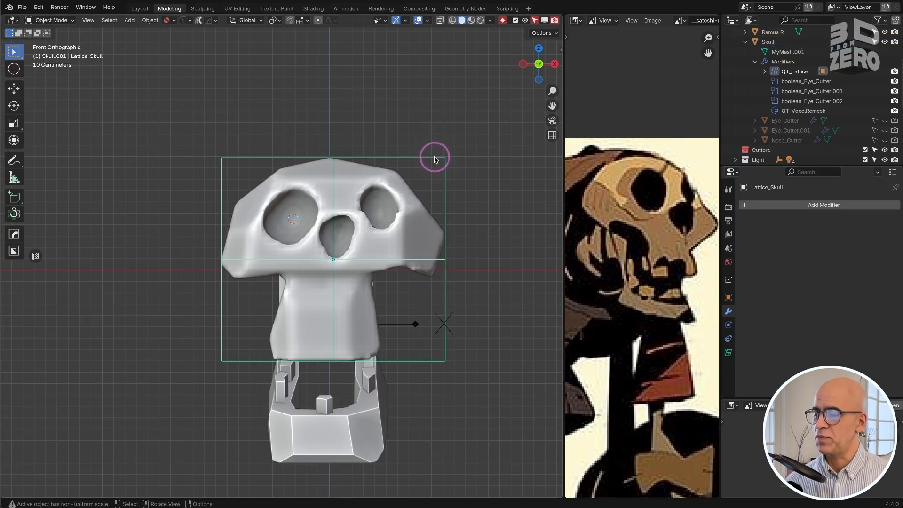
click(435, 94)
drag(401, 126, 478, 189)
key(g)
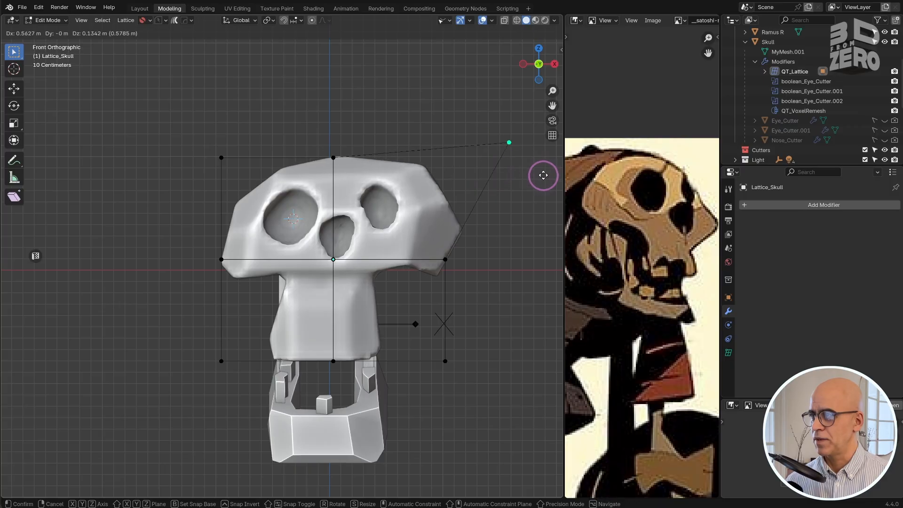
click(496, 157)
- Try to move Lattice_Skull's upper -X corner points and the points across its upper middle
middle_drag(495, 157, 164, 103)
key(KP_1)
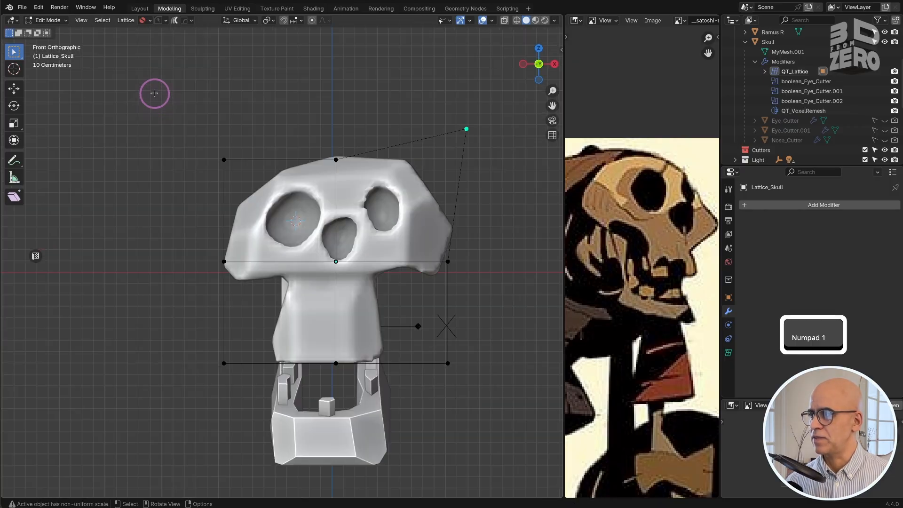
click(231, 164)
key(g)
right_click(380, 208)
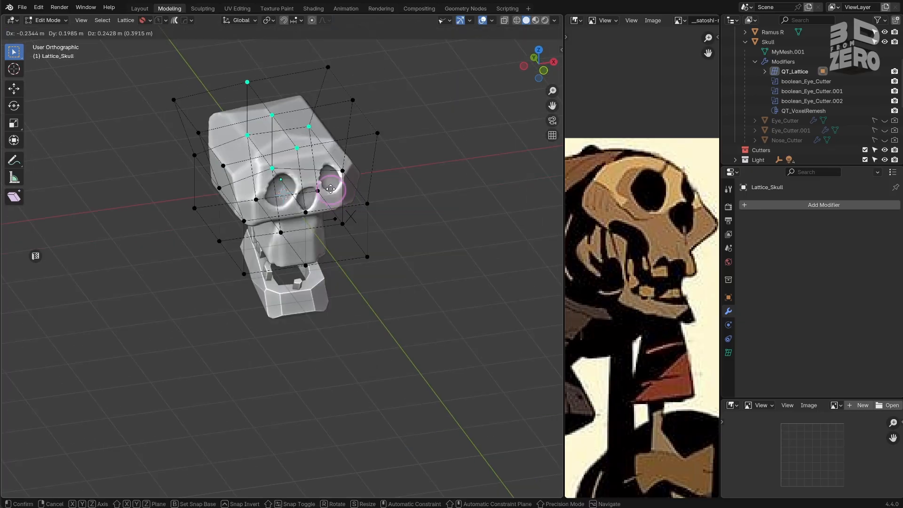
key(Escape)
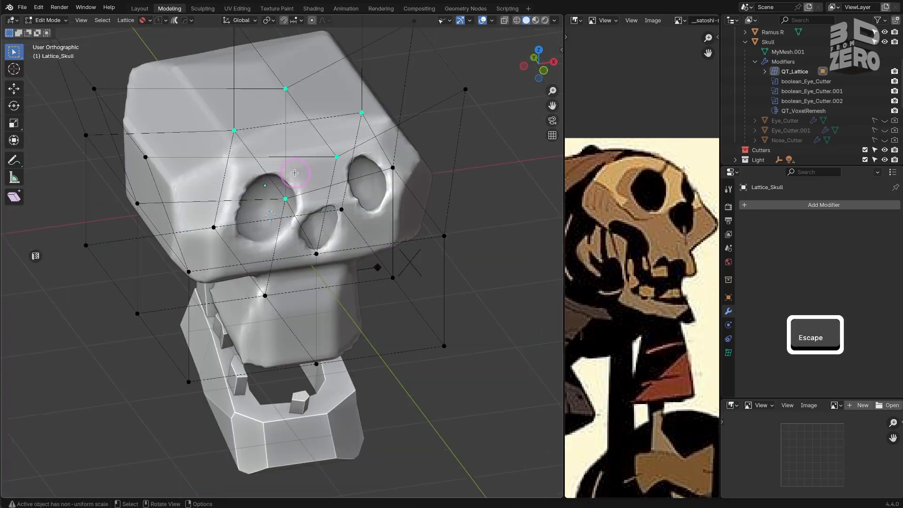
key(g)
key(y)
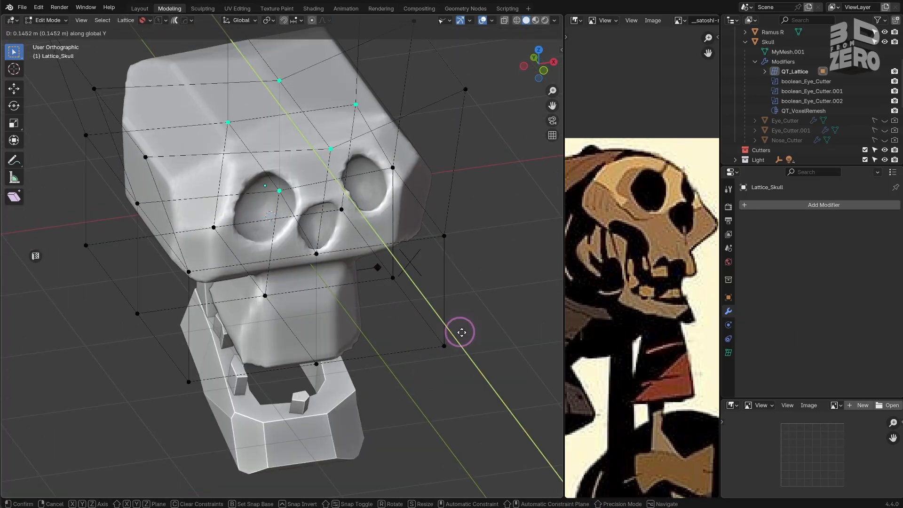
key(Escape)
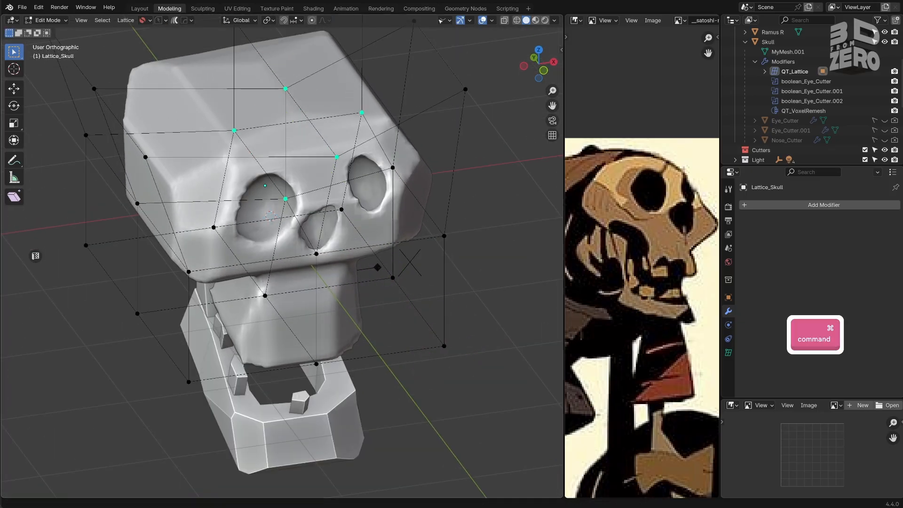
- Move the skull's QT_Lattice modifier below the three eye-cutter booleans, directly above QT_VoxelRemesh
key(Tab)
click(389, 230)
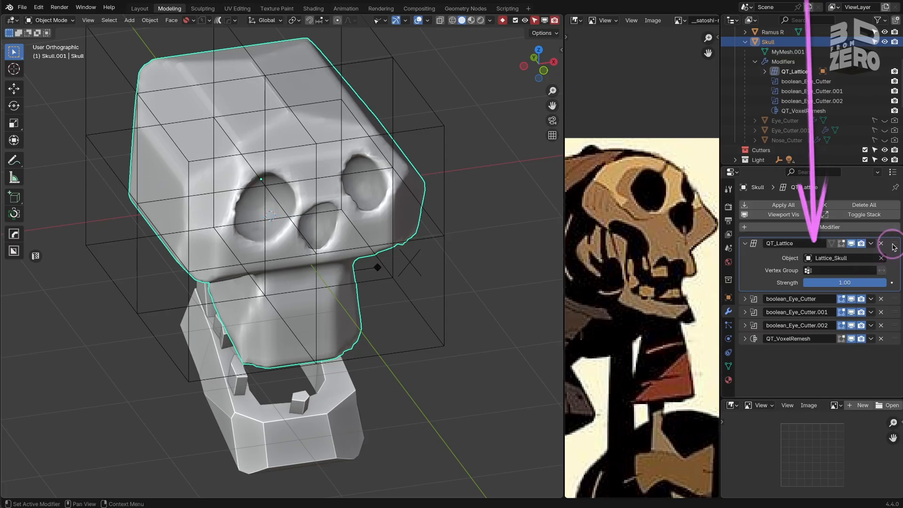
drag(893, 247, 901, 281)
- Move Lattice_Skull's upper +X corner points slightly outward and upward, and raise its middle-height +X points in the front view
key(g)
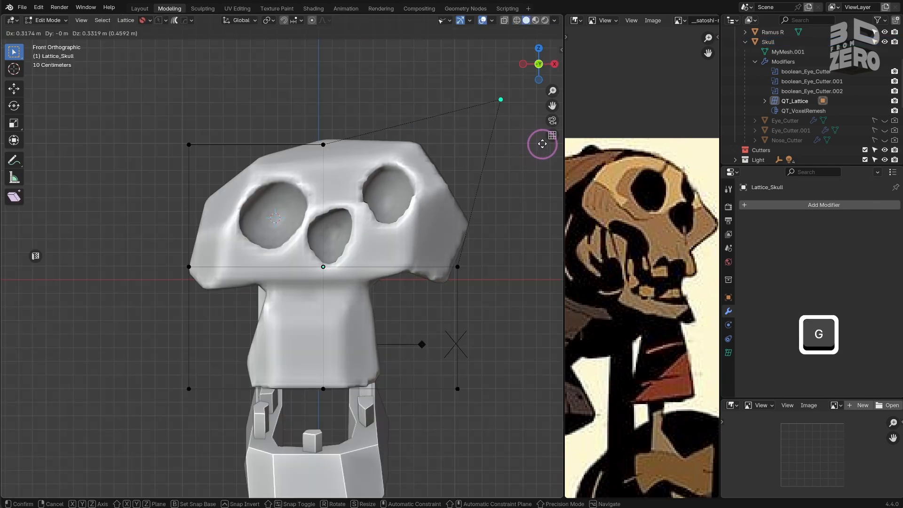
click(501, 173)
drag(443, 248, 472, 287)
key(g)
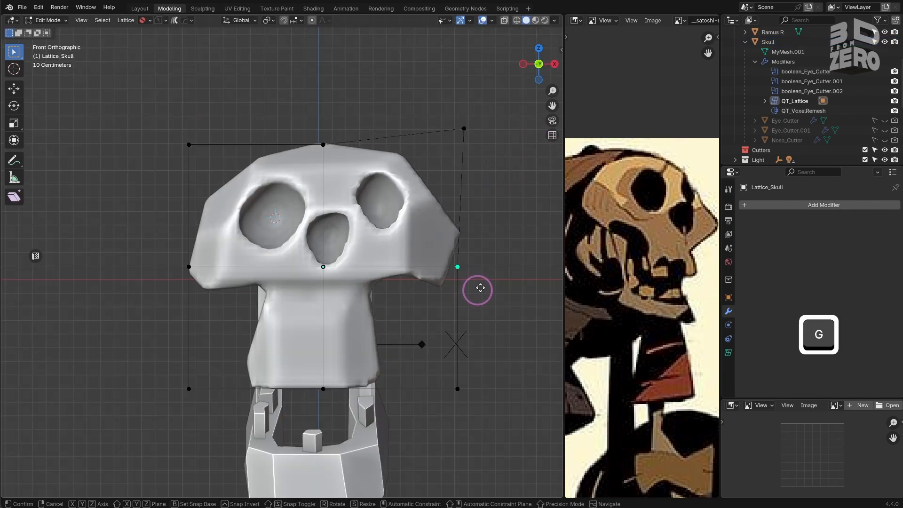
click(492, 215)
mouse_move(314, 284)
middle_down()
mouse_move(346, 288)
mouse_move(303, 296)
middle_up()
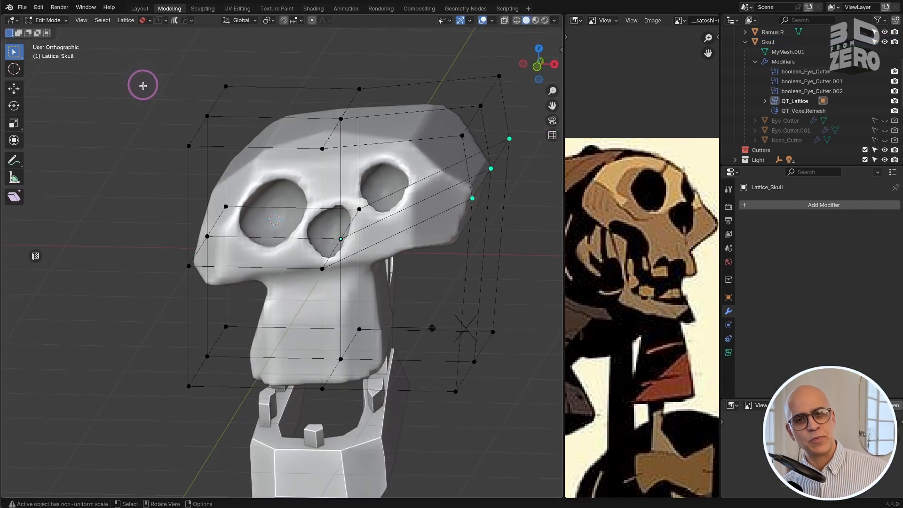
- Move Lattice_Skull's upper -X points outward and upward in the front view, about -0.88 m in X and 0.56 m in Z
key(KP_1)
key(g)
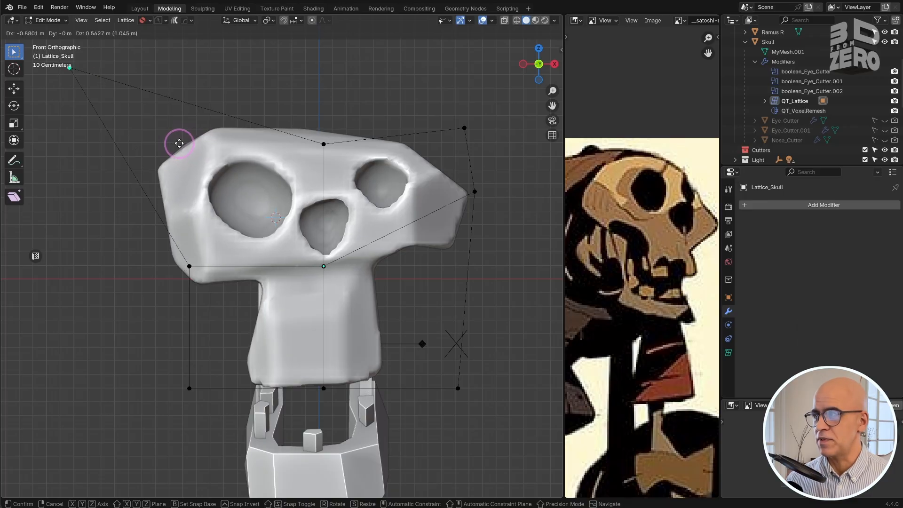
click(178, 143)
mouse_move(207, 224)
middle_down()
mouse_move(225, 233)
mouse_move(204, 232)
middle_up()
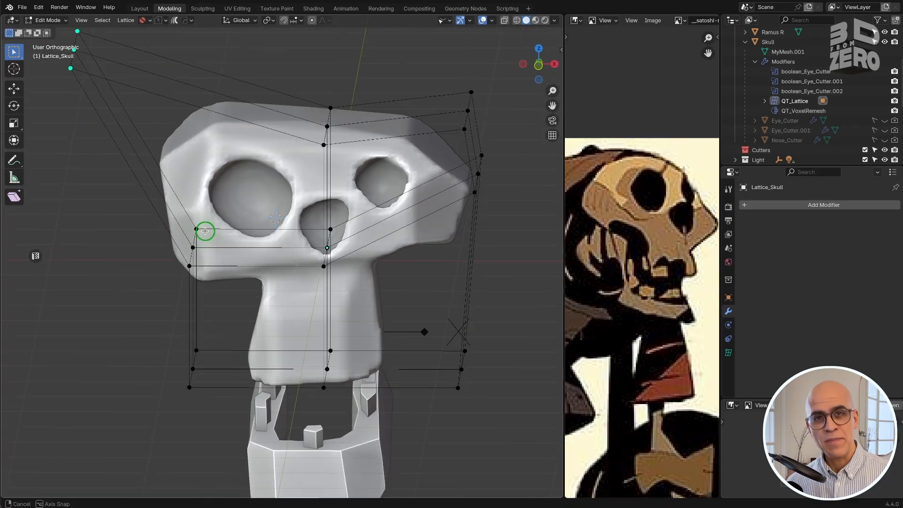
- Raise Lattice_Skull's upper middle column of points along Z to heighten the top of the skull
drag(313, 125, 342, 190)
scroll(343, 190, down, 3)
key(g)
key(z)
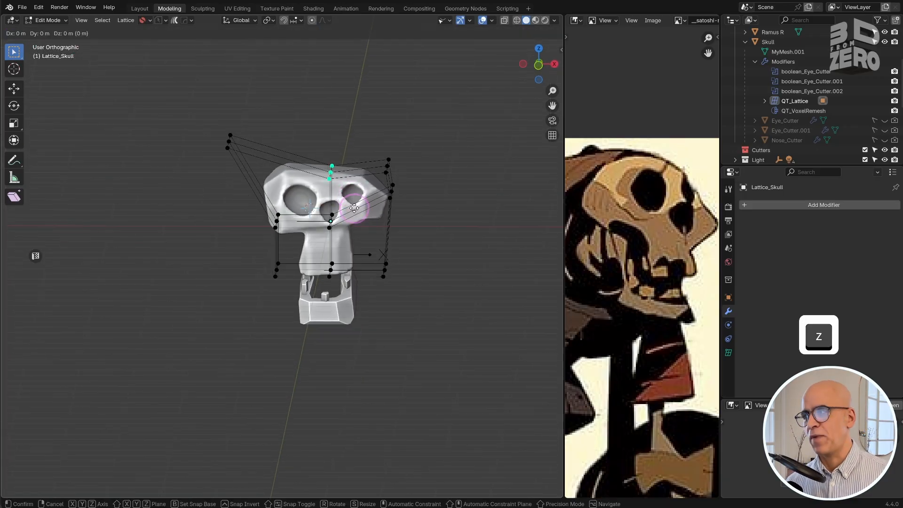
click(354, 144)
middle_drag(303, 186, 336, 180)
scroll(323, 192, up, 4)
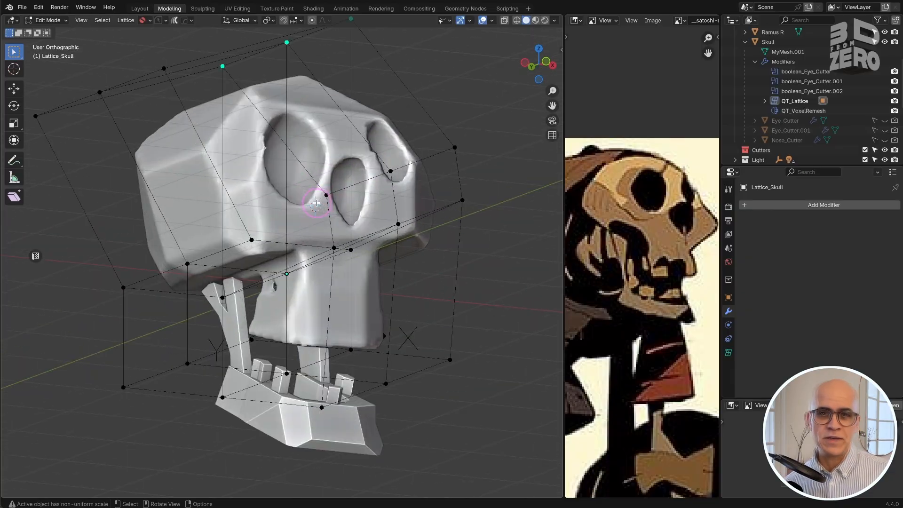
scroll(318, 198, down, 2)
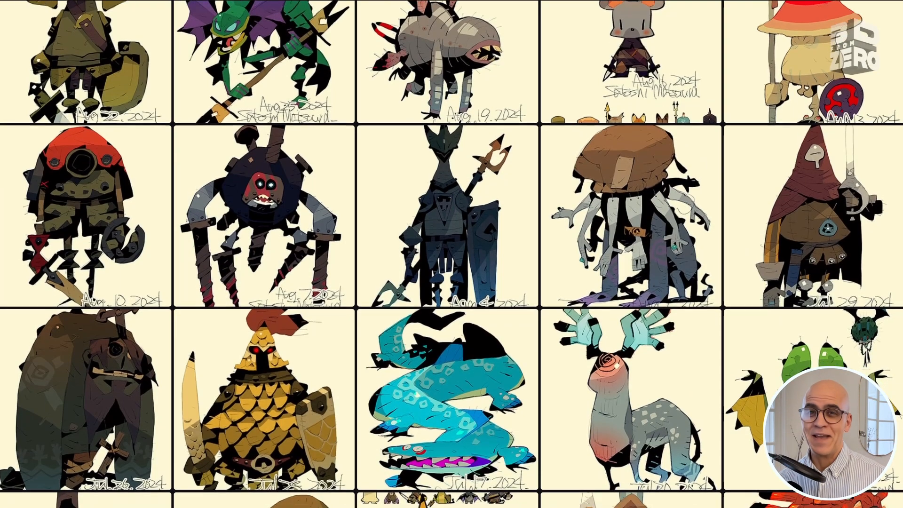